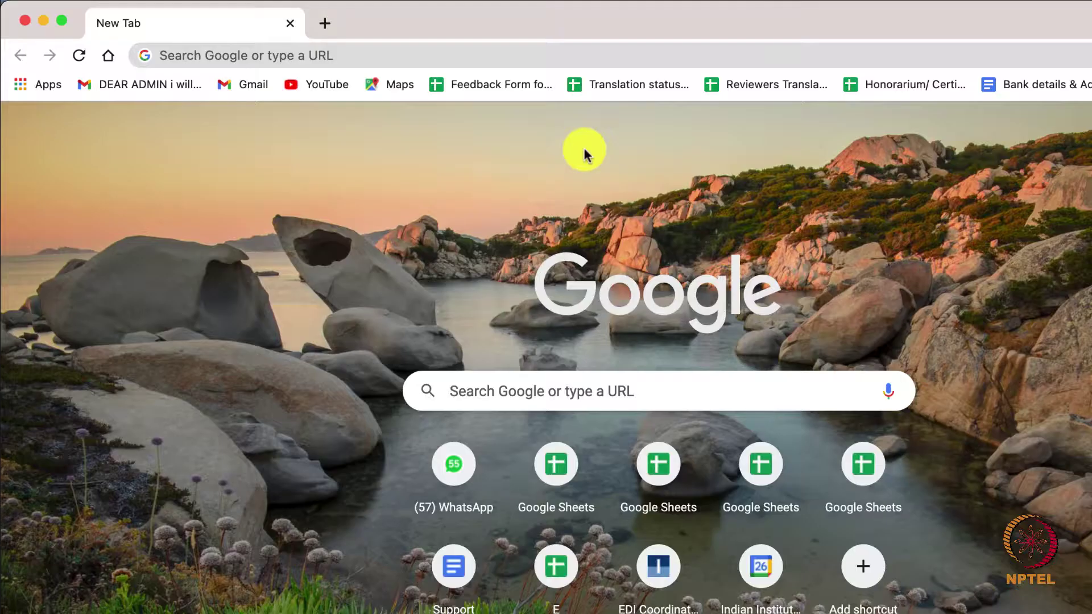
left_click(332, 56)
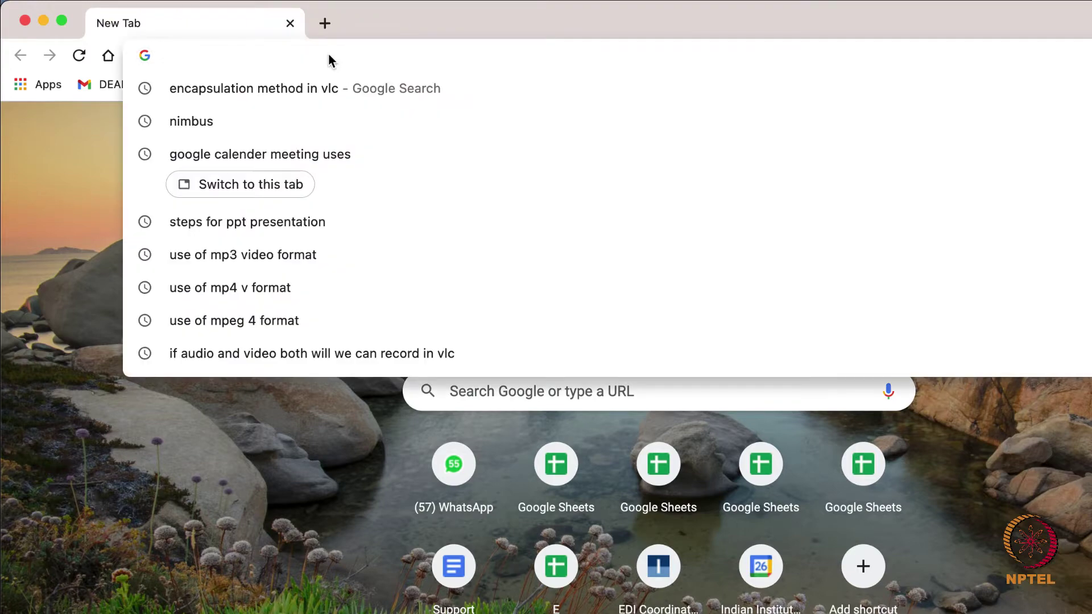
type("https://calendar.google.com/")
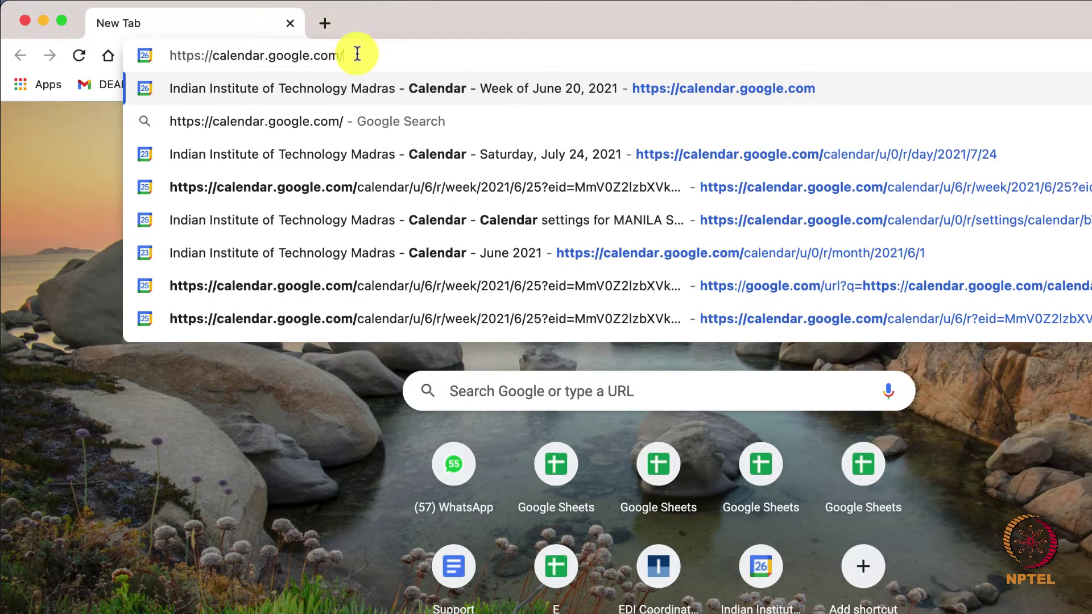
left_click_drag(357, 55, 145, 51)
key("Return")
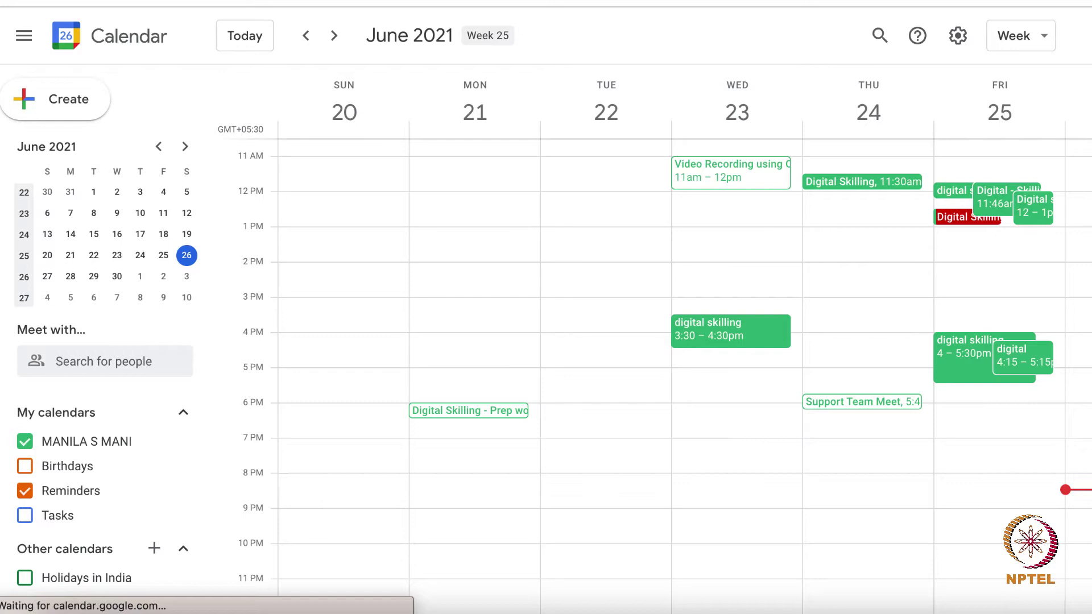
- Discard a stray Monday 3pm event and start a new event with Create
left_click(436, 306)
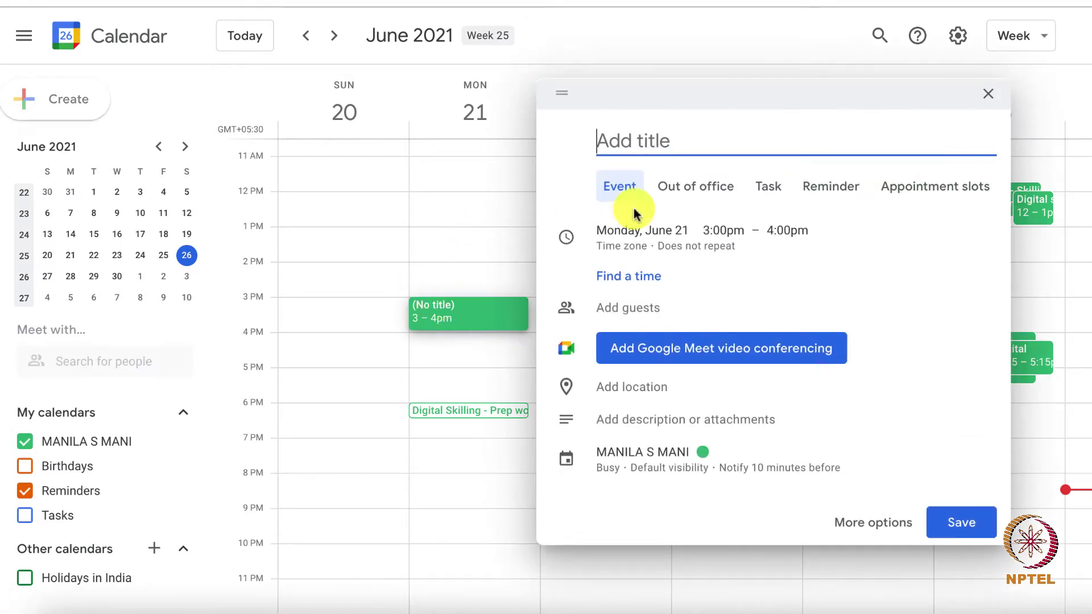
left_click(988, 94)
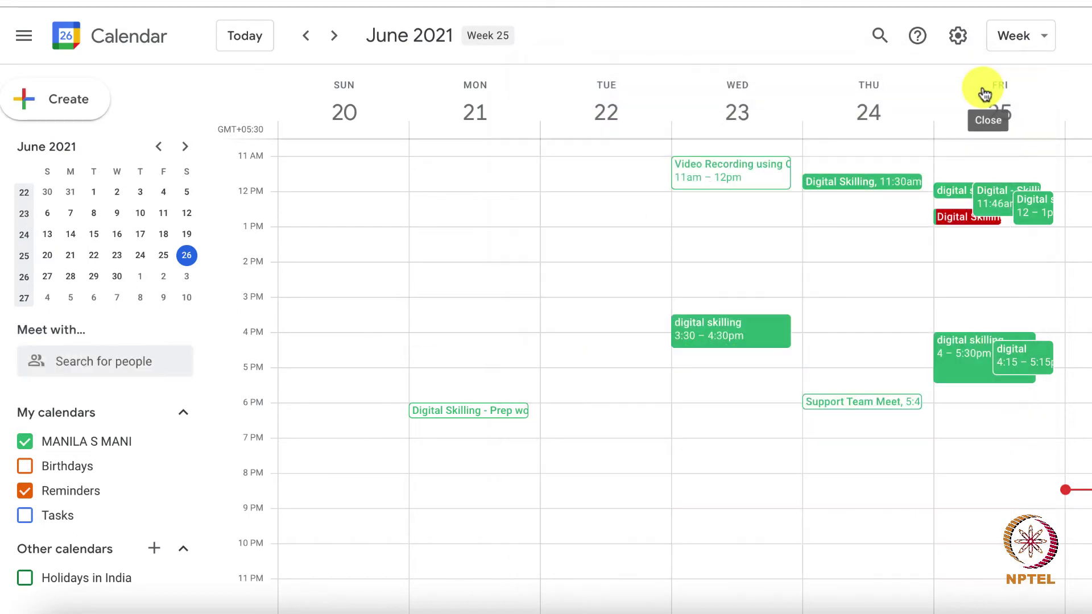
left_click(55, 105)
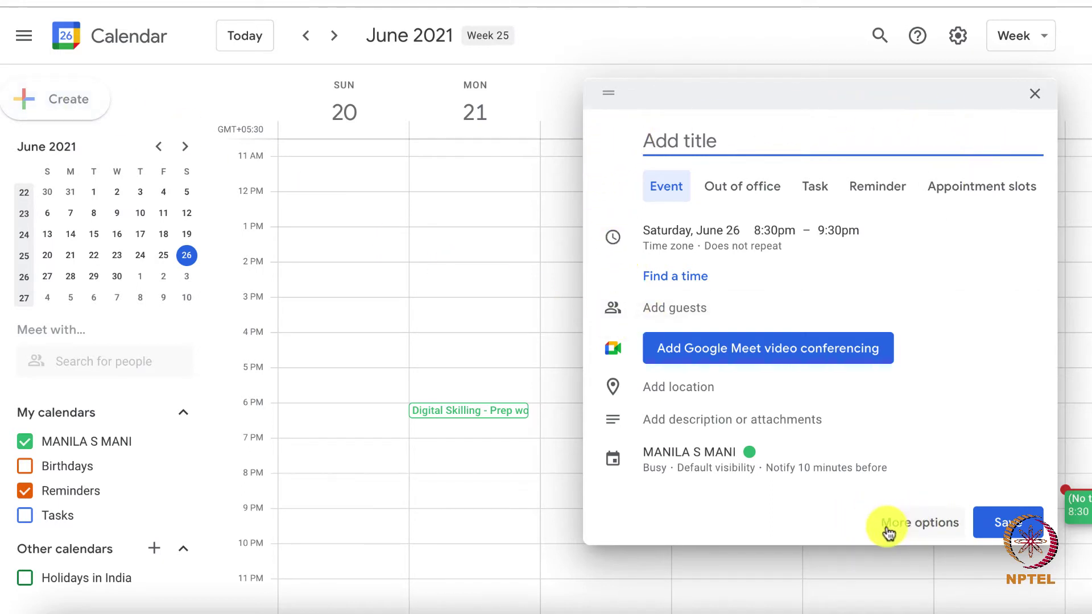
- Open the full event details and keep June 26, 8:30pm as the start
left_click(931, 530)
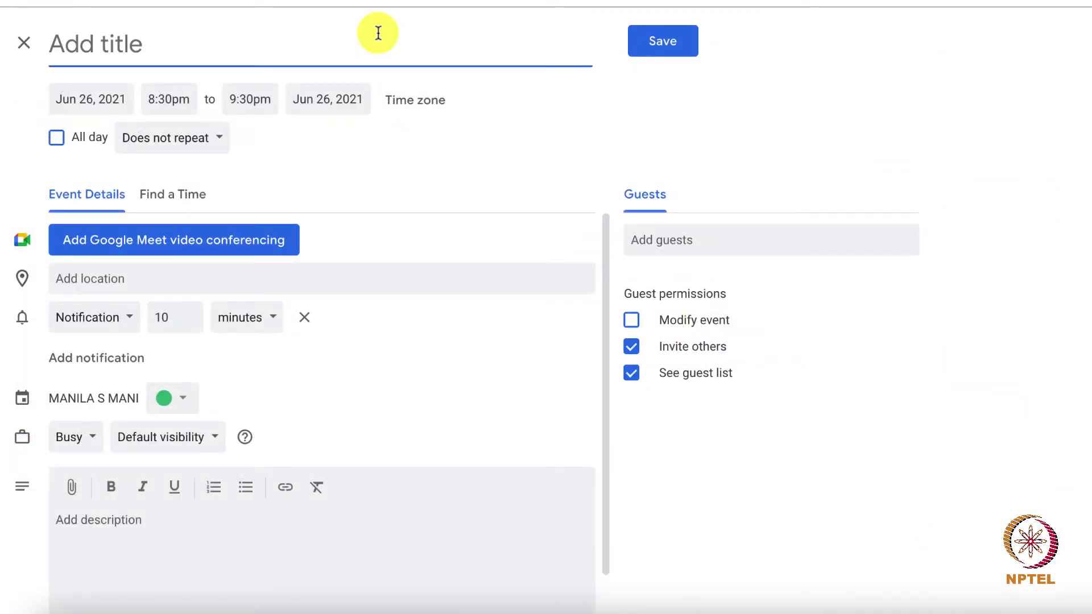
type("Digita")
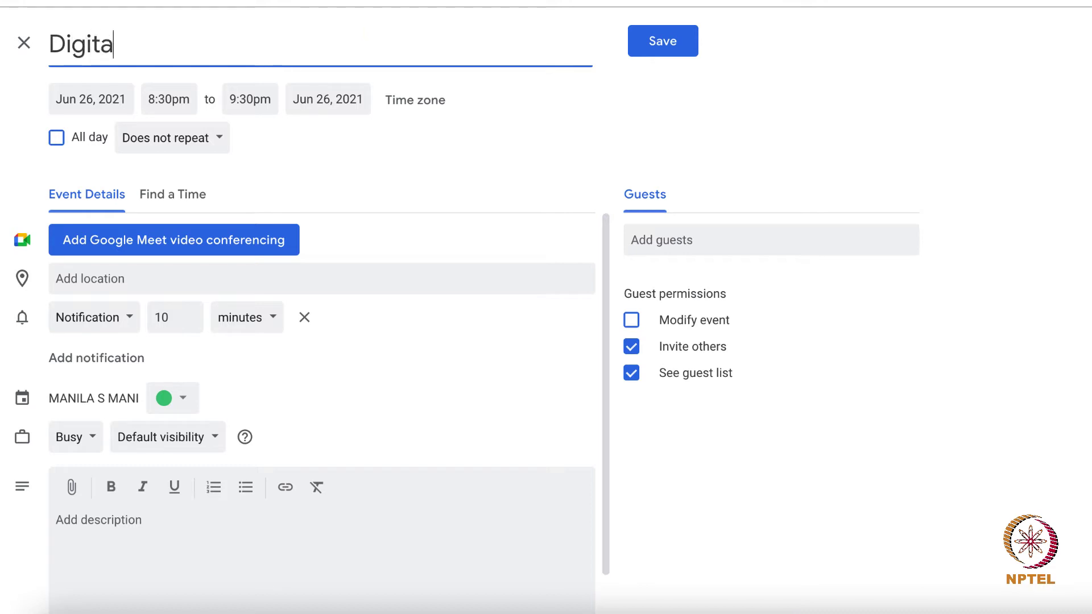
type("l S")
type("killing")
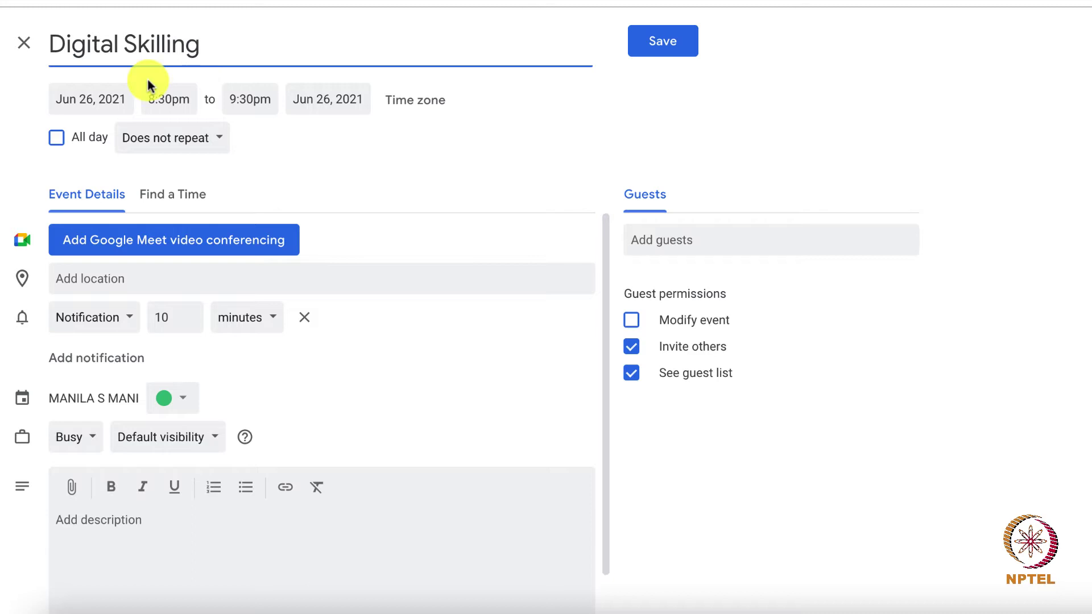
left_click(111, 93)
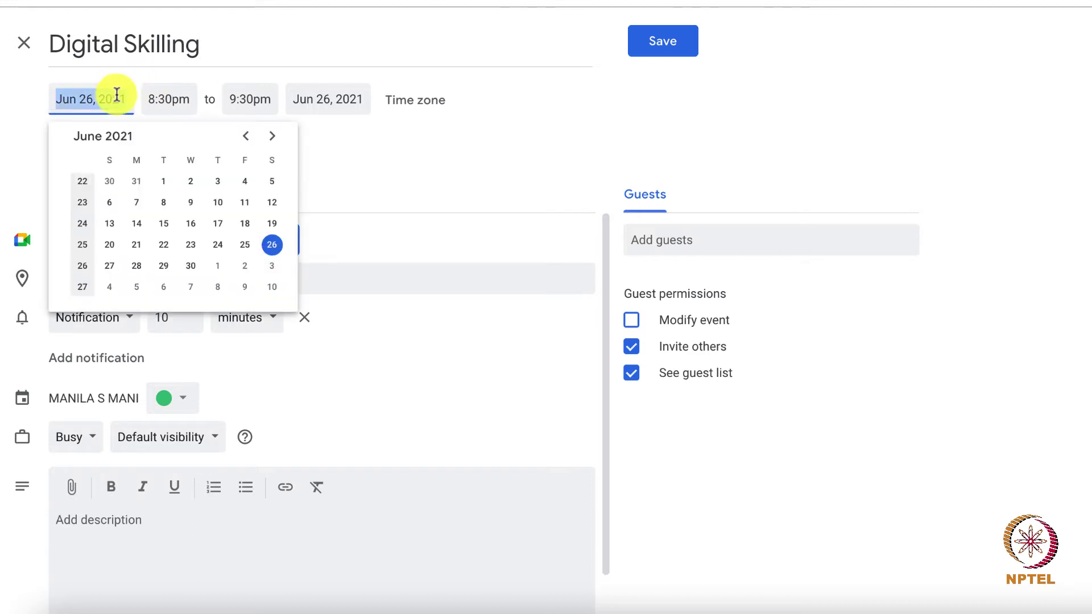
left_click(272, 244)
left_click(169, 101)
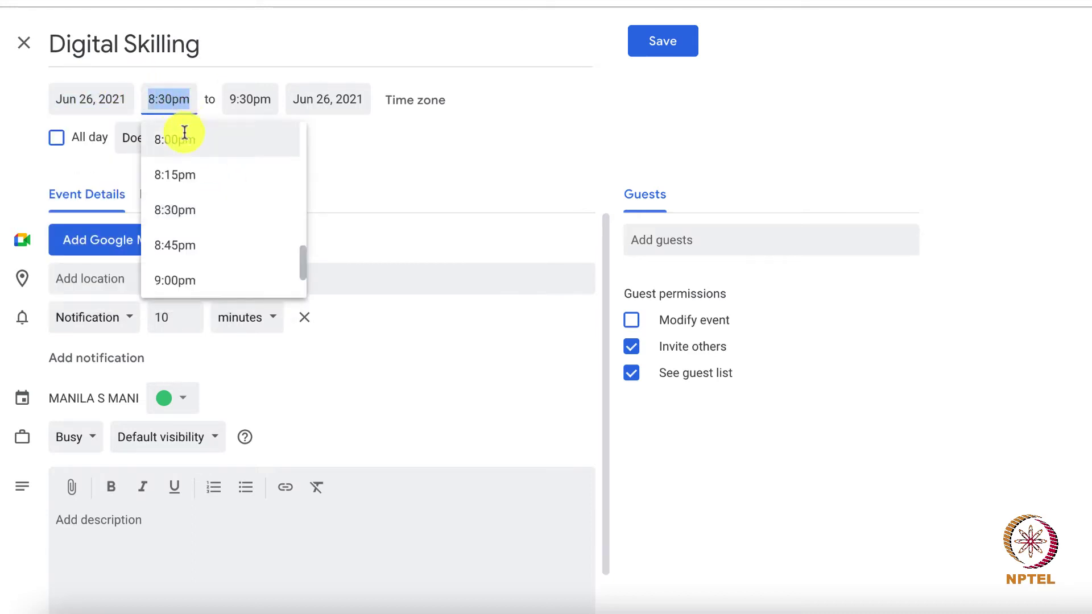
left_click(174, 210)
- Set the end time to 10:00pm and make the event all-day
left_click(250, 99)
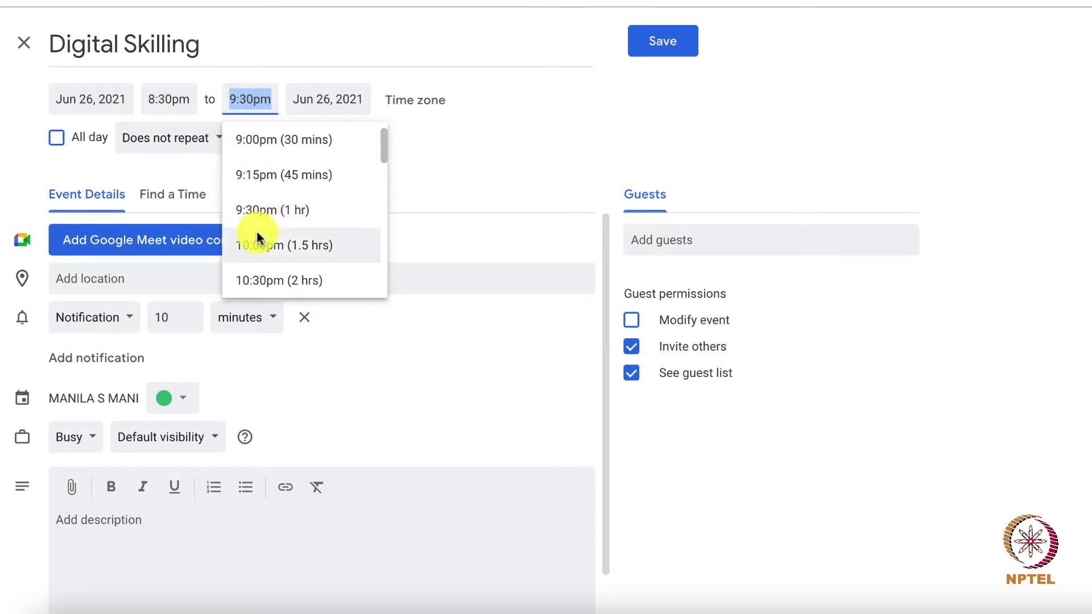
left_click(284, 245)
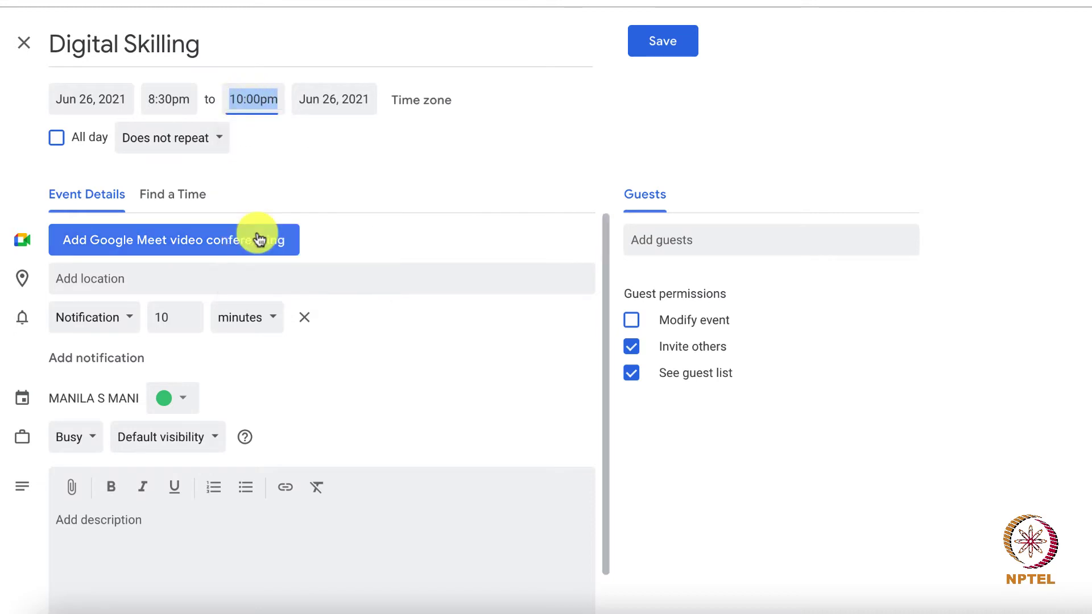
left_click(57, 138)
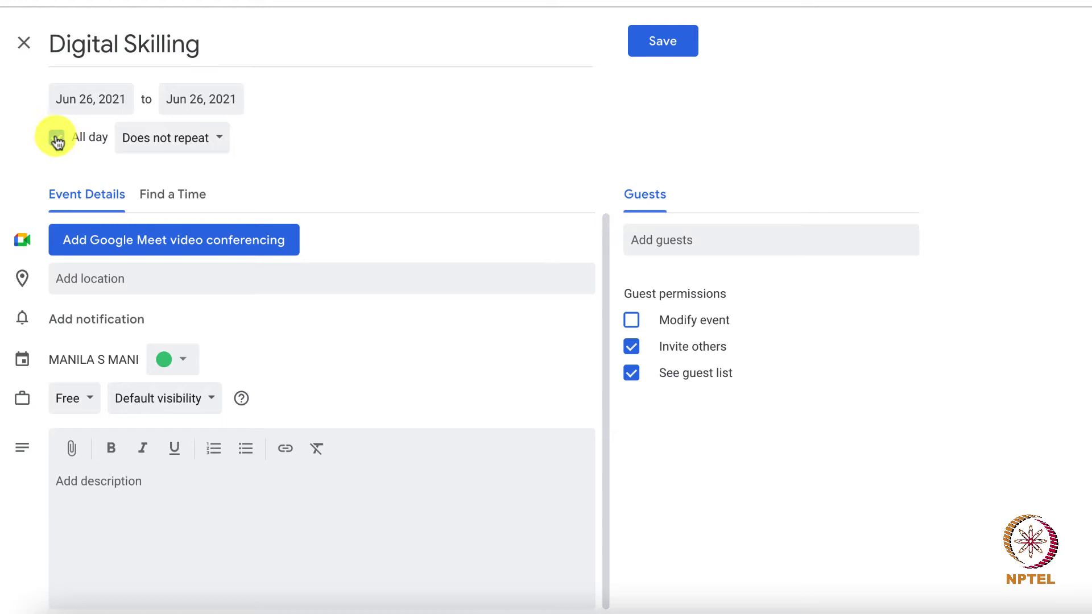
- Turn All day off, restoring 8:30–10:00pm, and bring up the repeat options
left_click(57, 139)
left_click(153, 139)
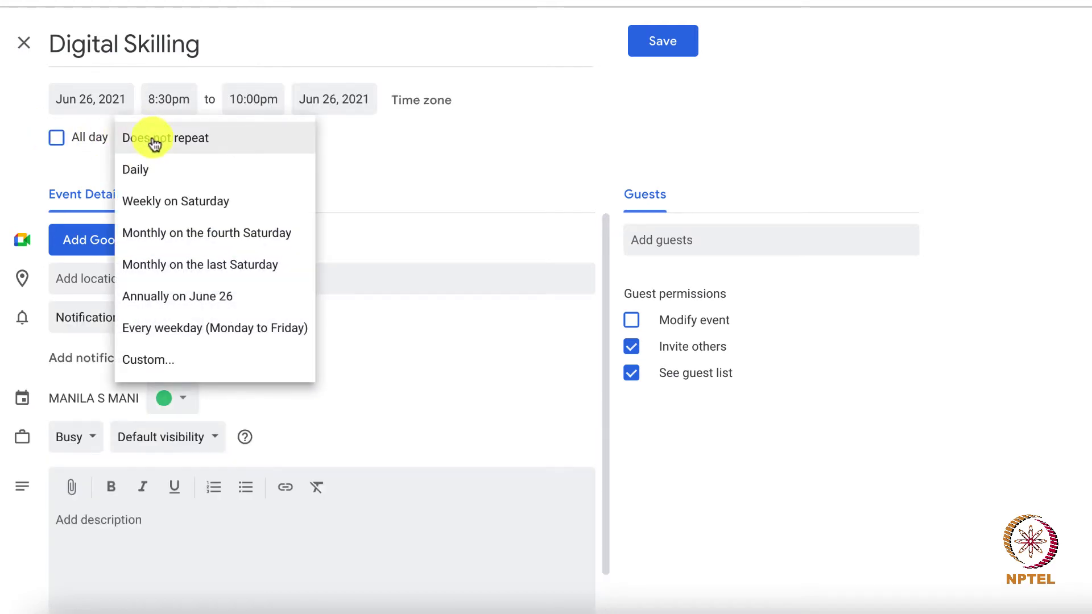
left_click(155, 139)
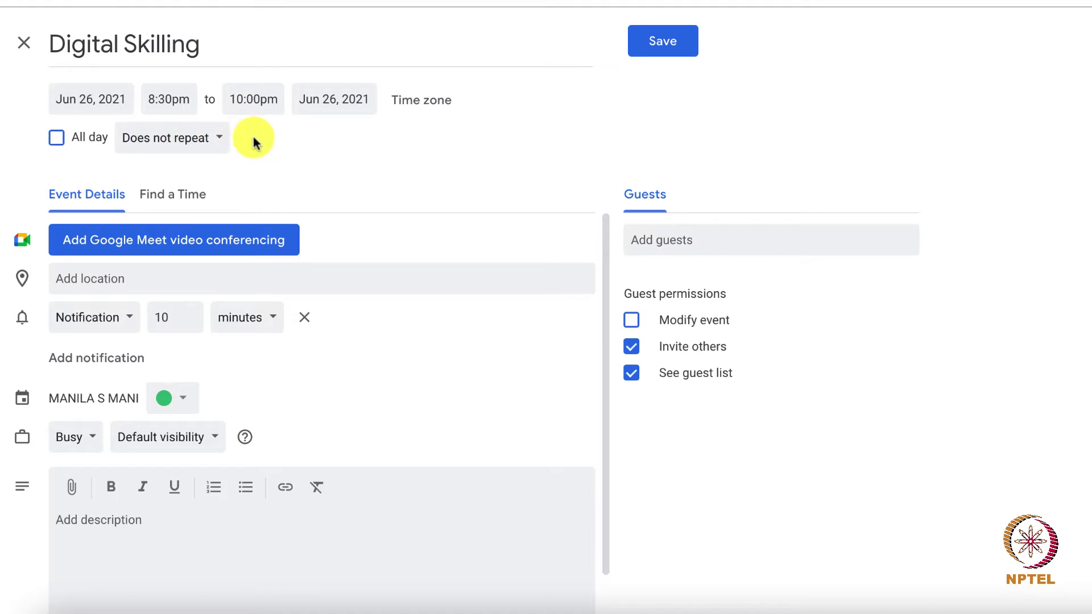
left_click(205, 140)
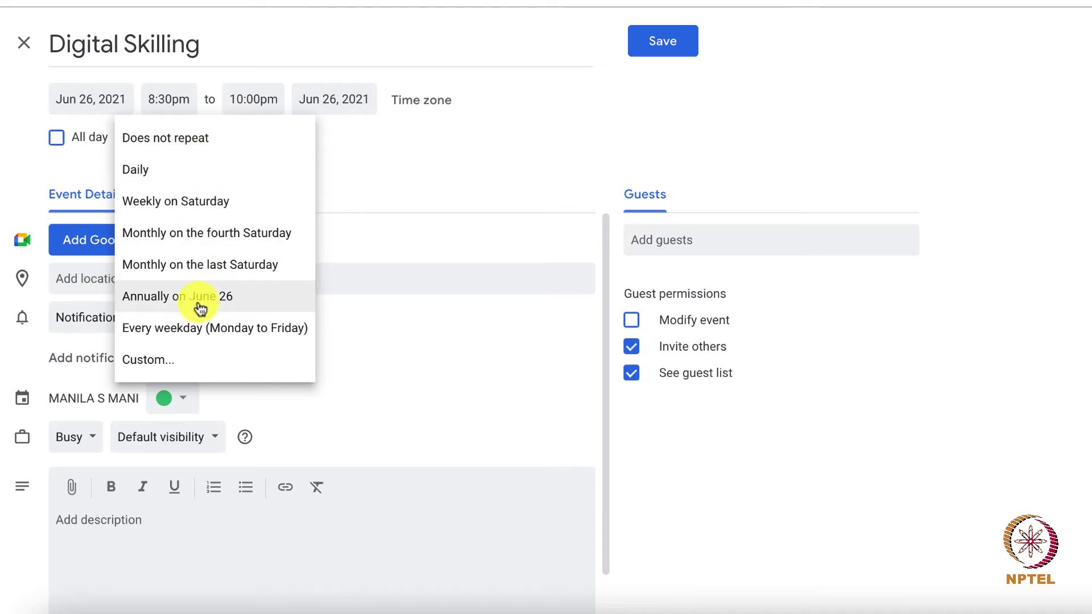
- Draft a custom weekly recurrence on Monday through Thursday
left_click(198, 361)
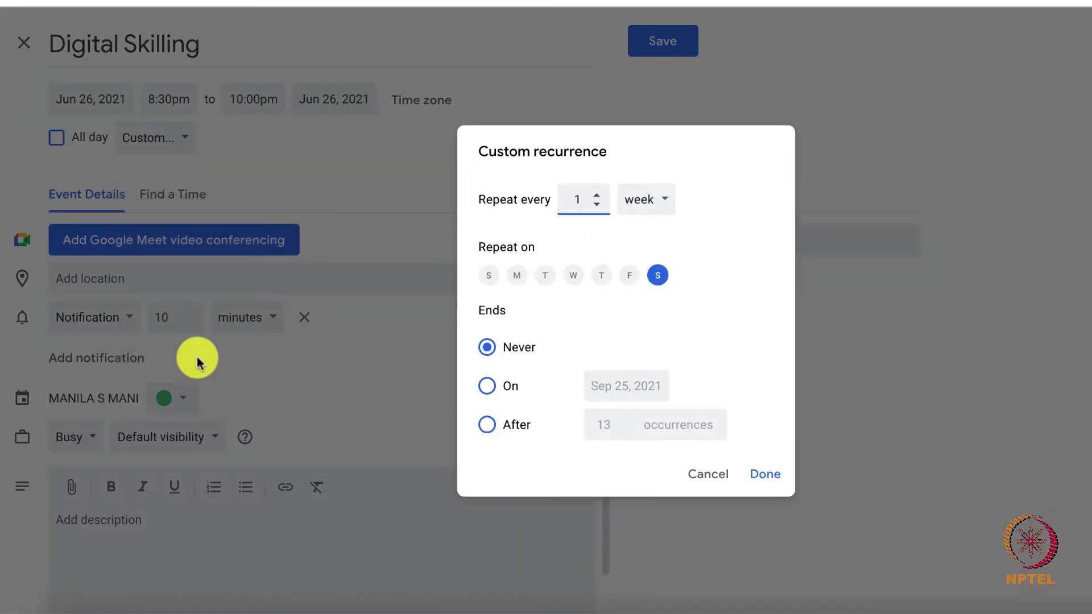
left_click(516, 275)
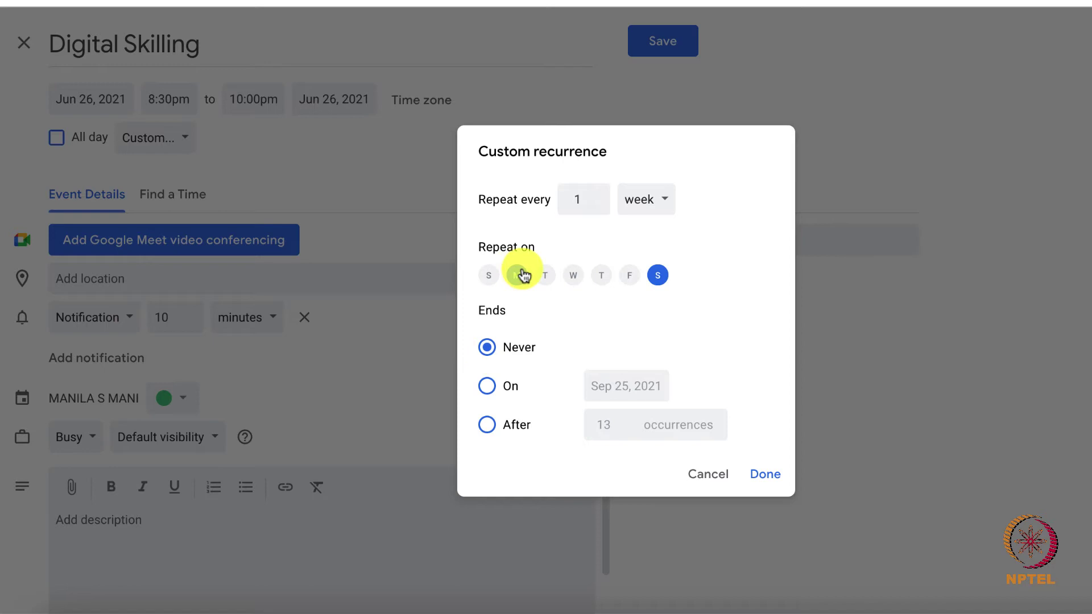
left_click(544, 275)
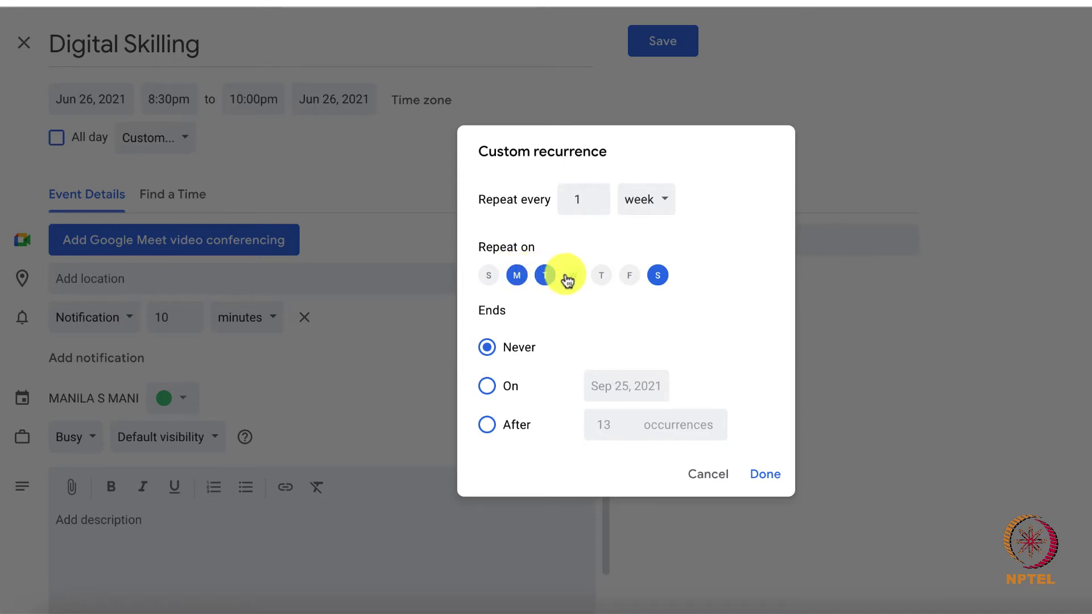
left_click(602, 275)
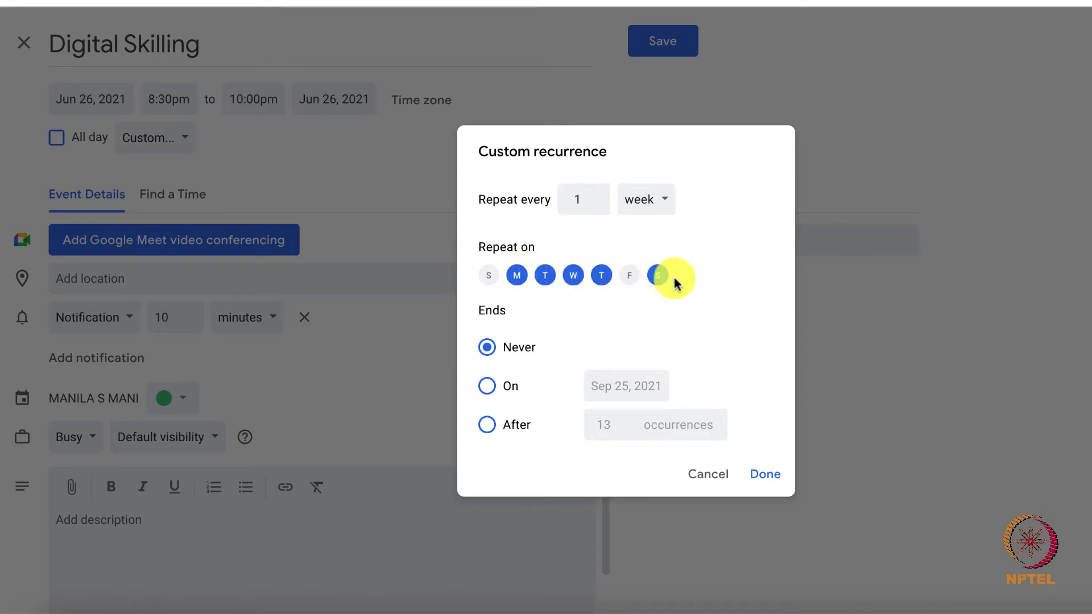
left_click(630, 275)
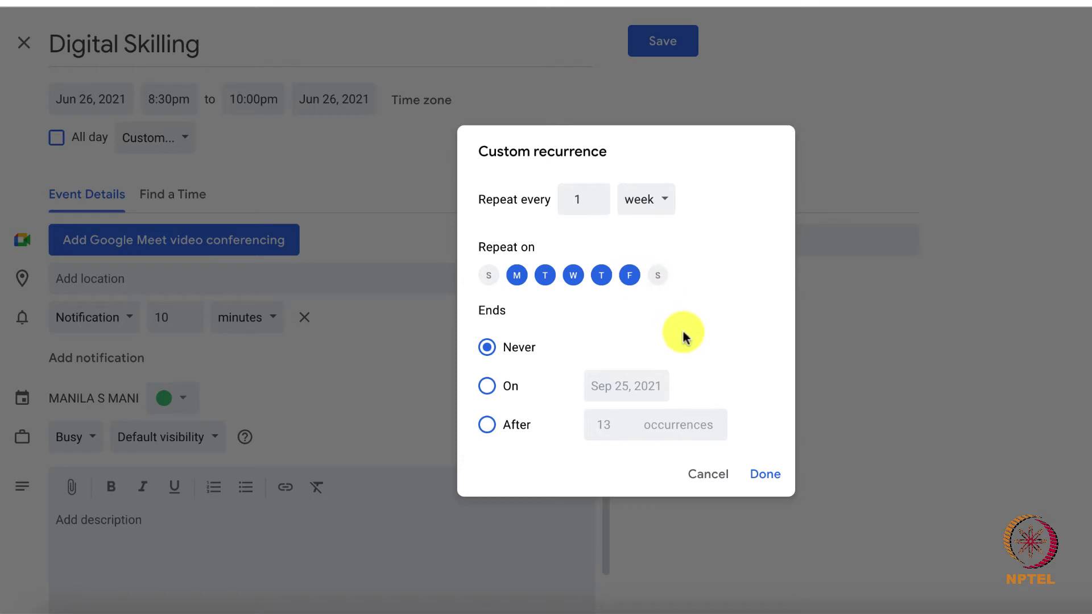
left_click(633, 274)
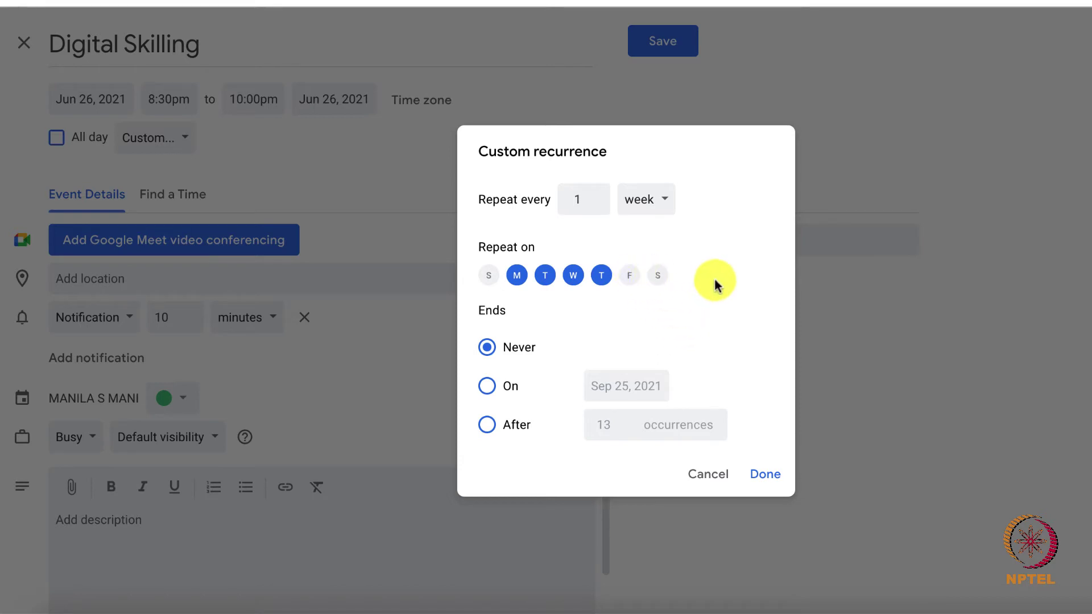
- Keep the event non-repeating, add Google Meet, and invite the first suggested contact
left_click(762, 475)
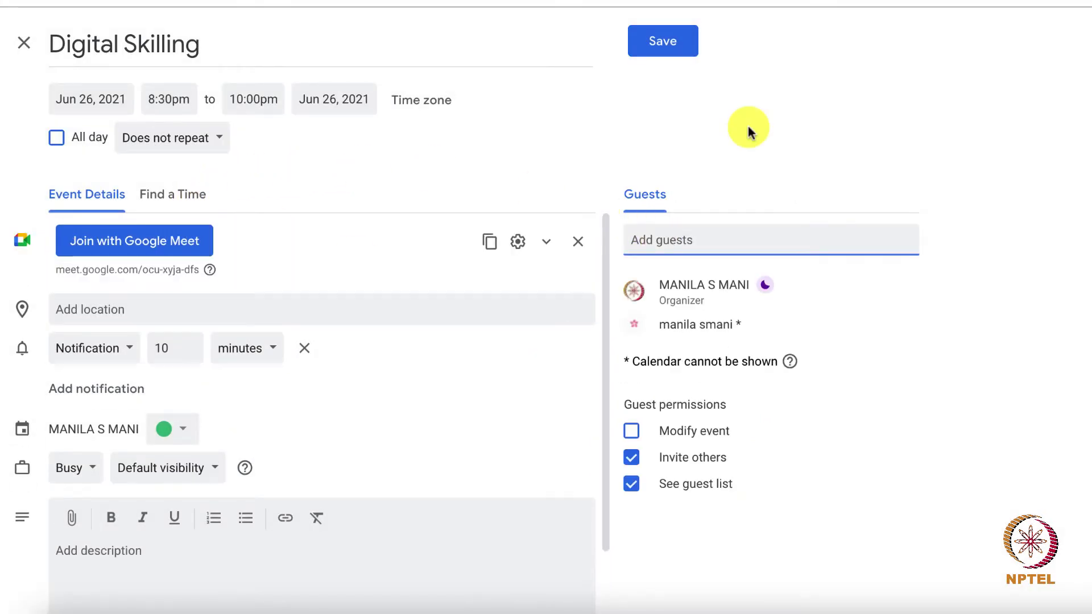
left_click(750, 130)
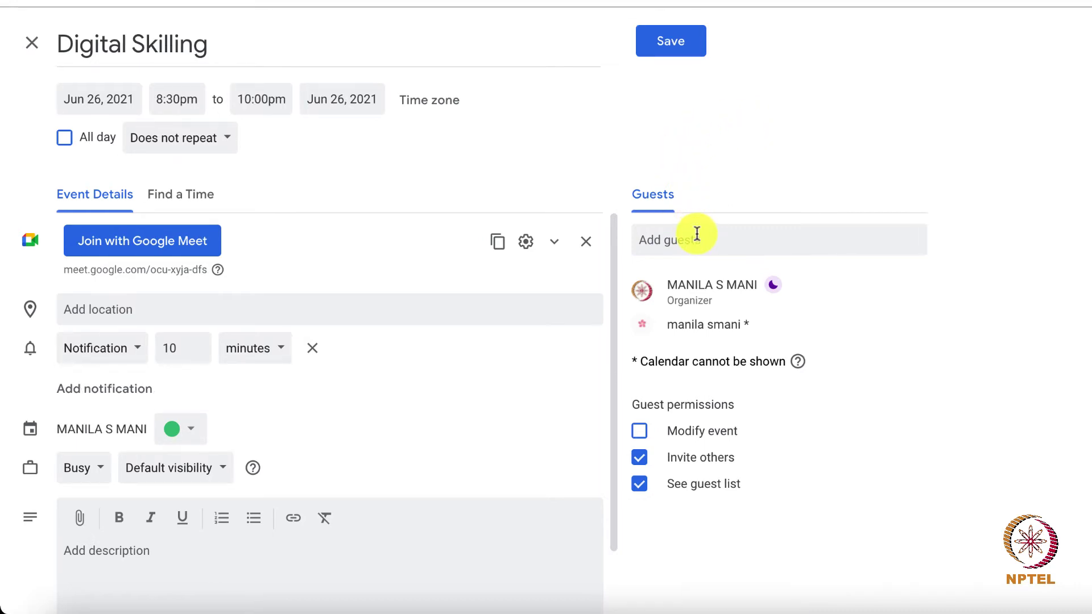
left_click(692, 237)
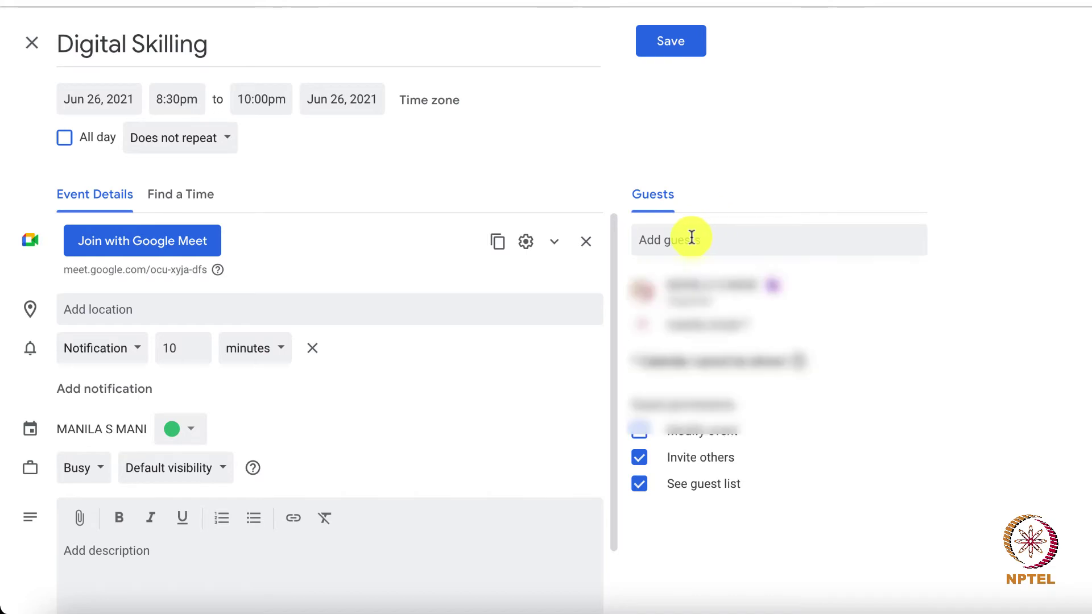
type("man")
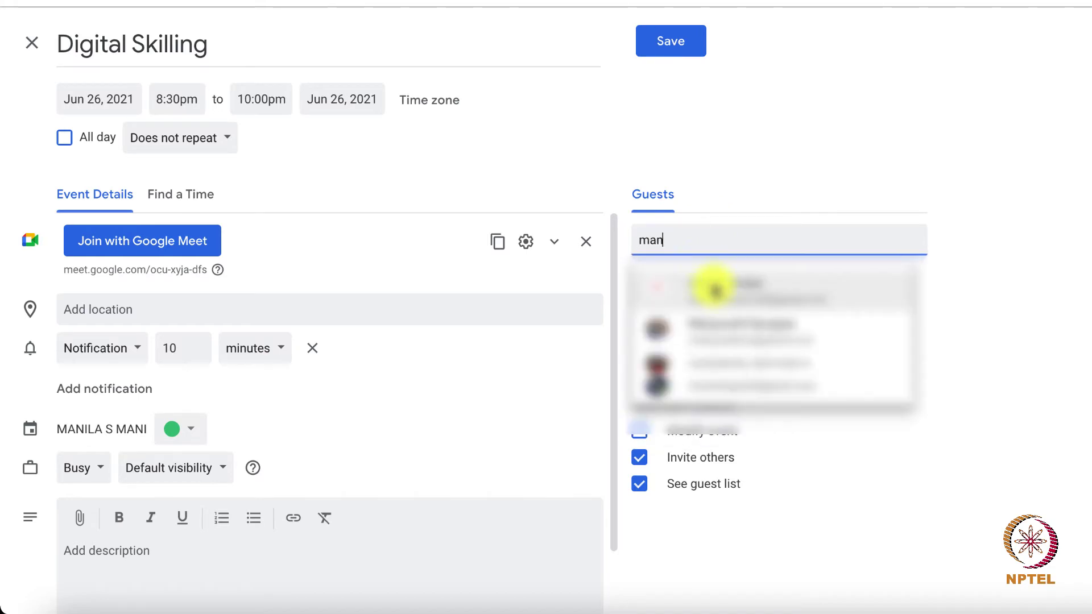
left_click(715, 288)
mouse_move(707, 325)
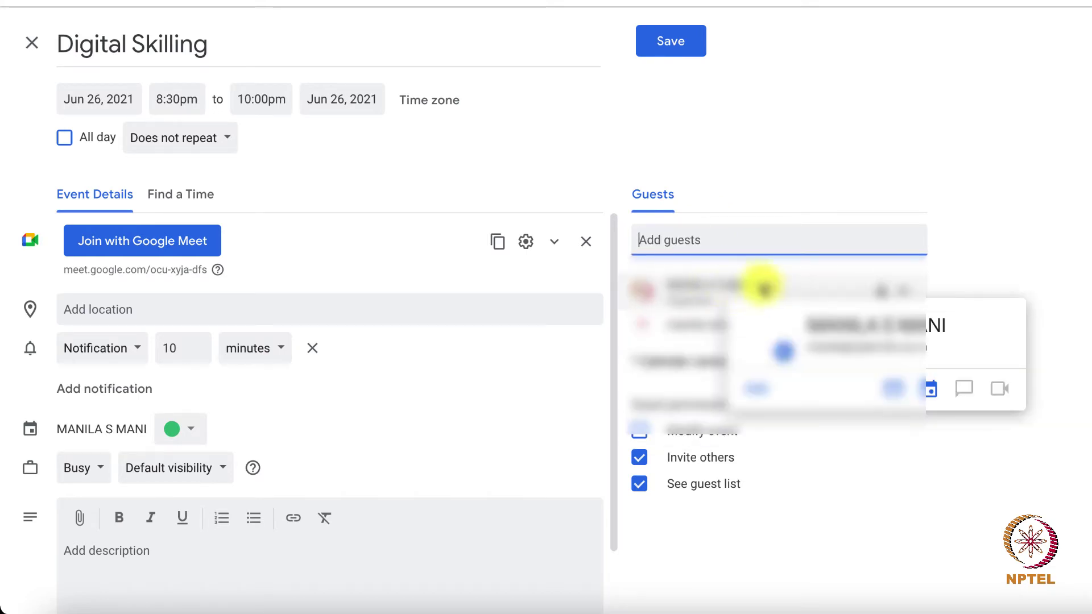
- Pick 'Chennai, Tamil Nadu, India' from the location suggestions for 'chen'
left_click(169, 313)
type("chen")
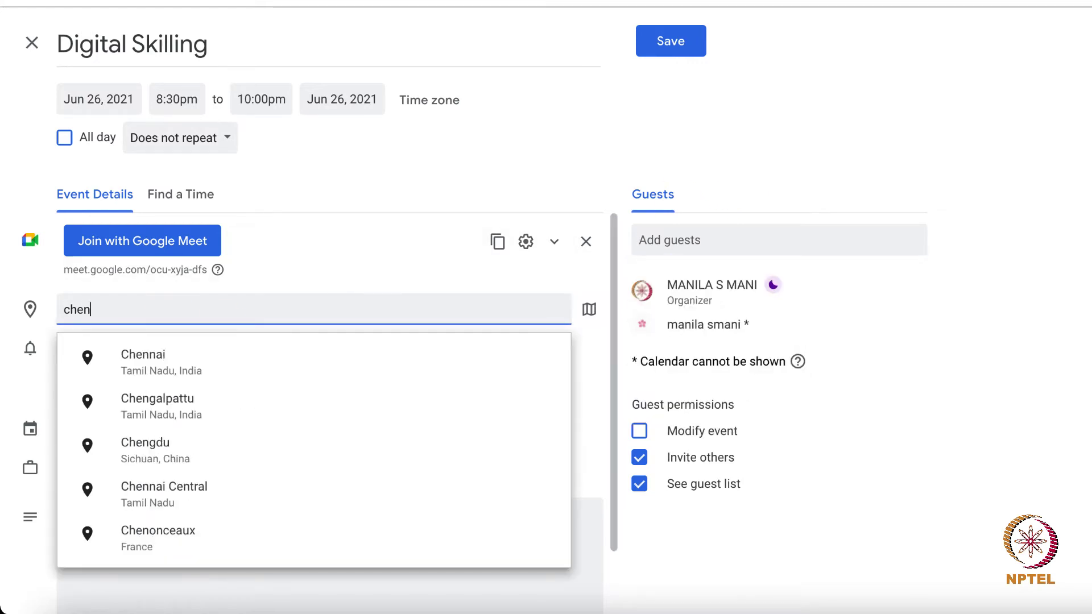
left_click(215, 358)
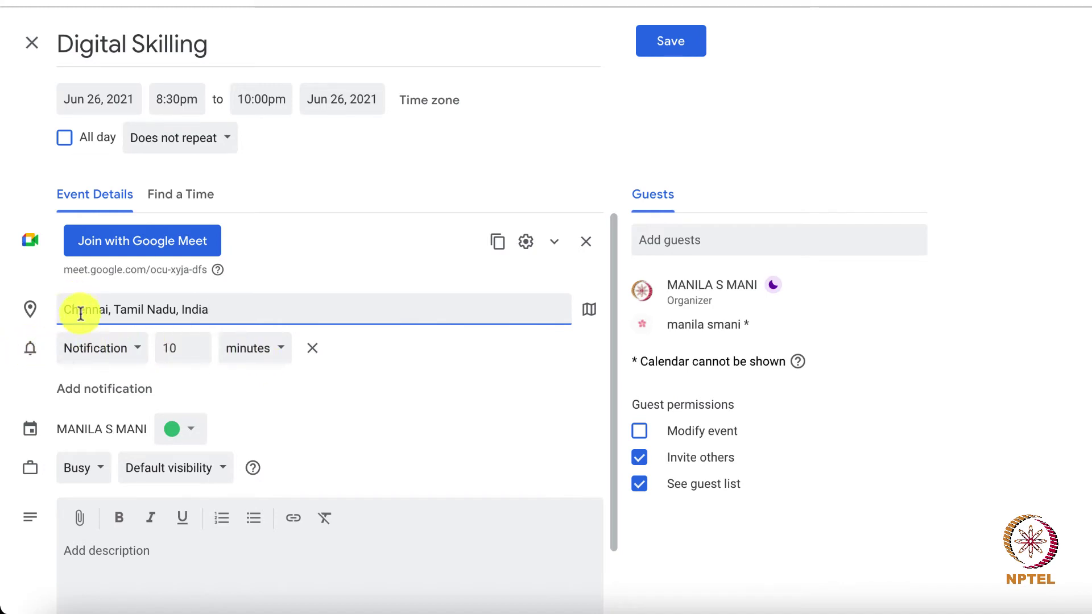
left_click(90, 351)
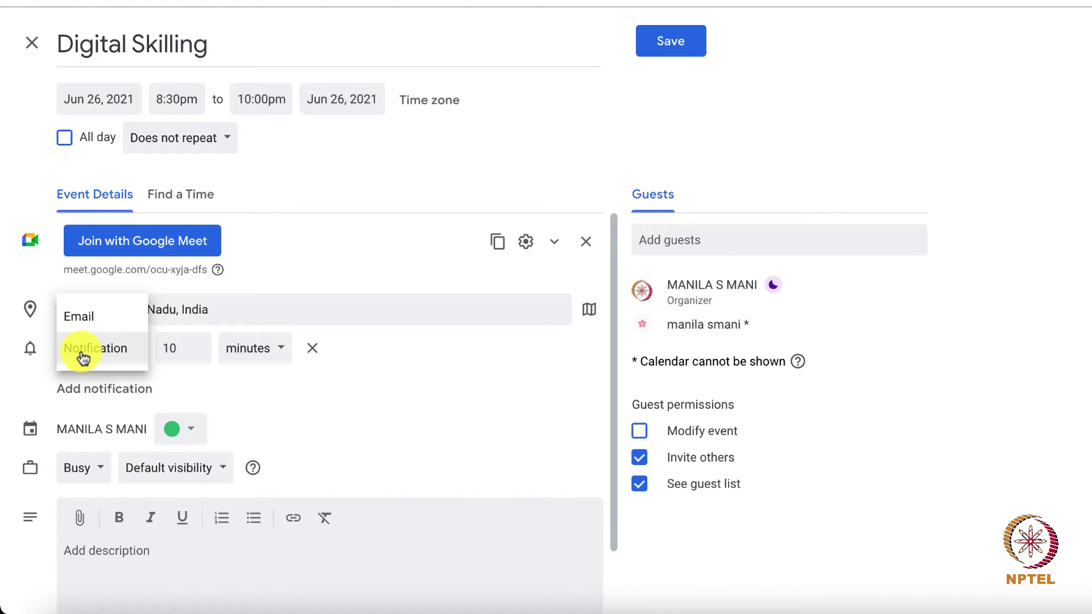
left_click(109, 324)
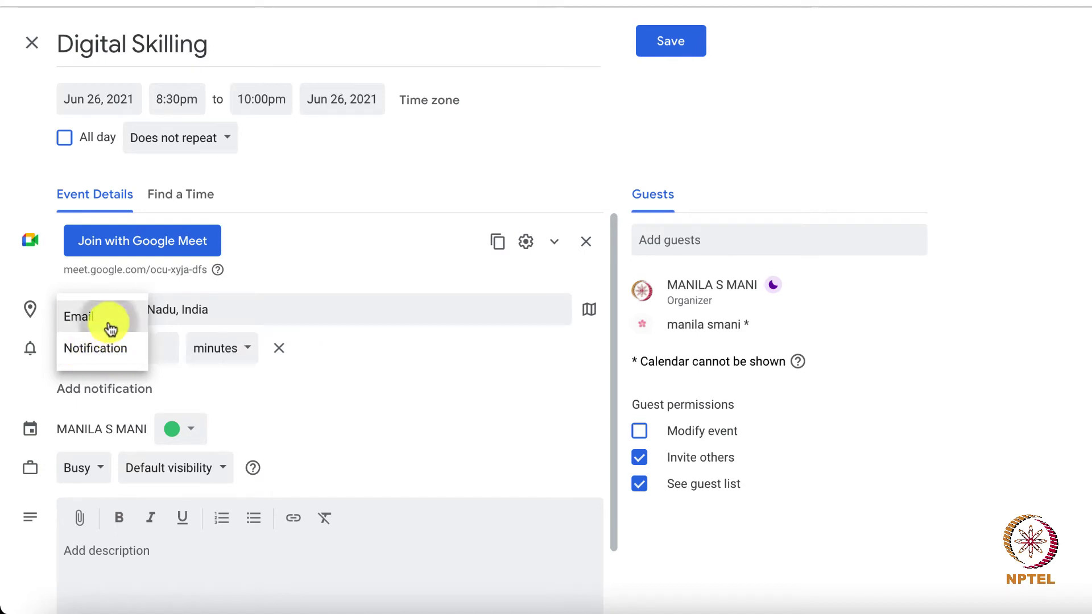
left_click(145, 345)
key("BackSpace")
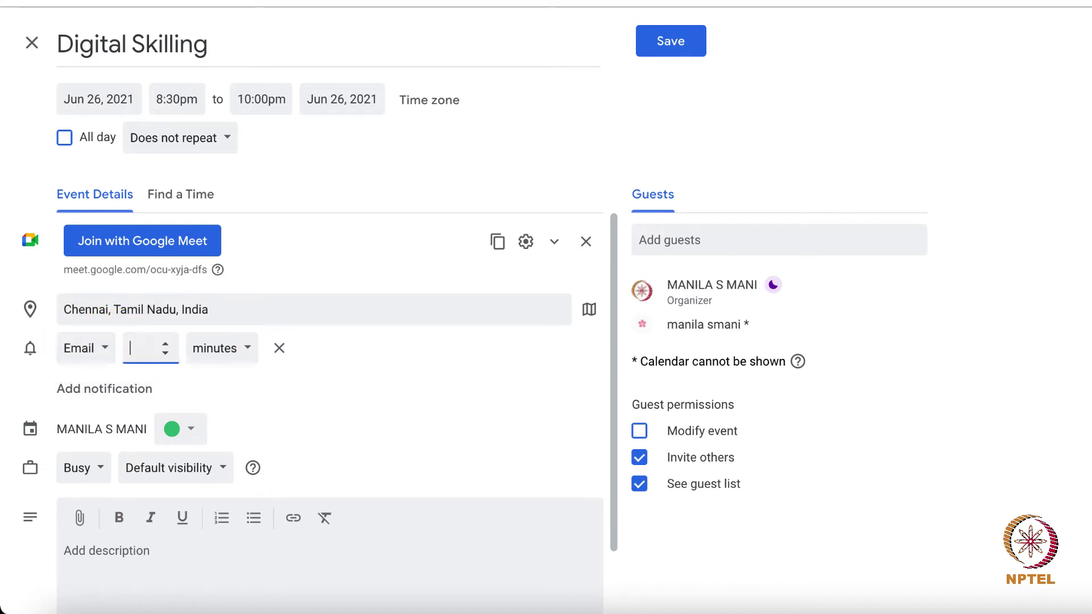
type("15")
left_click(277, 403)
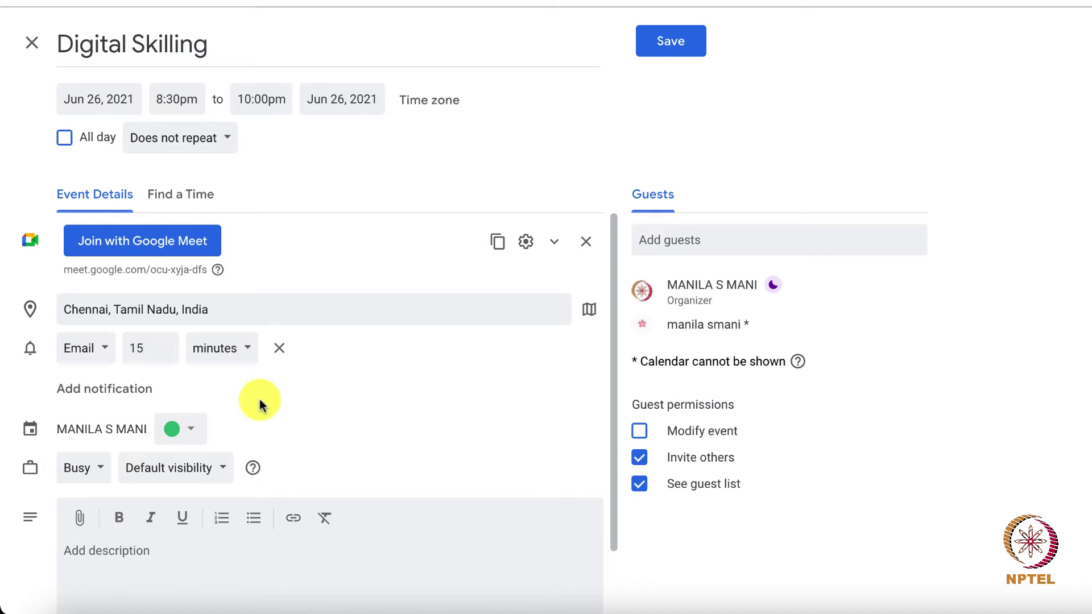
left_click(101, 358)
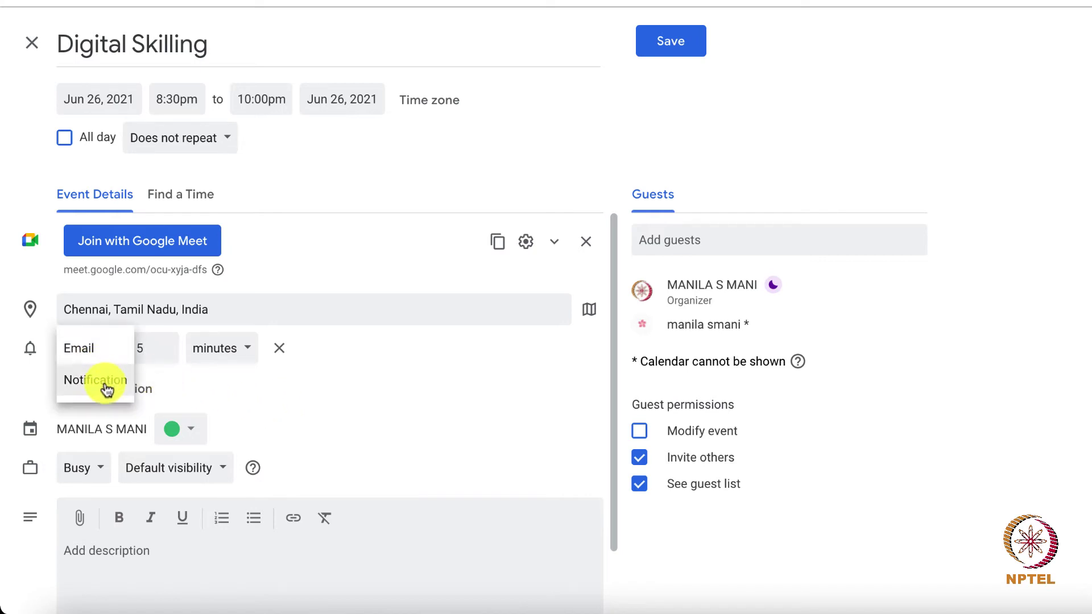
left_click(96, 380)
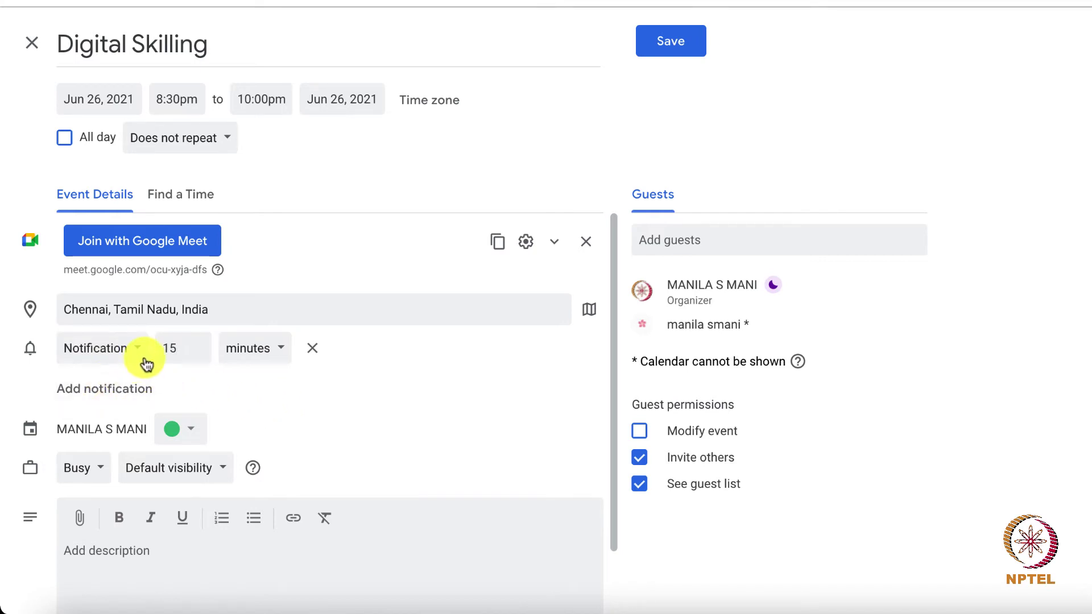
left_click(181, 350)
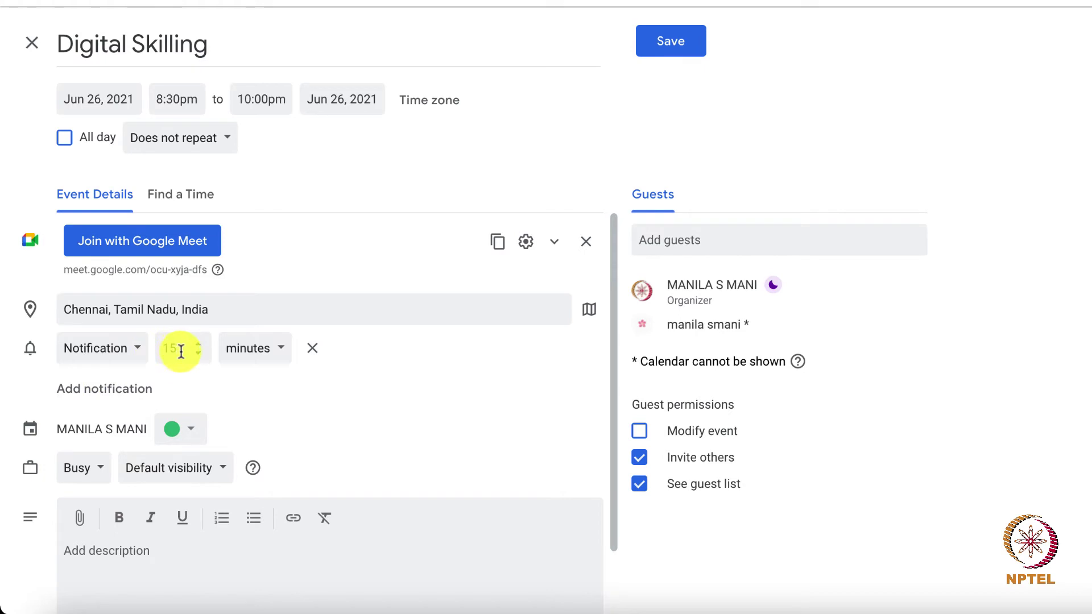
type("1")
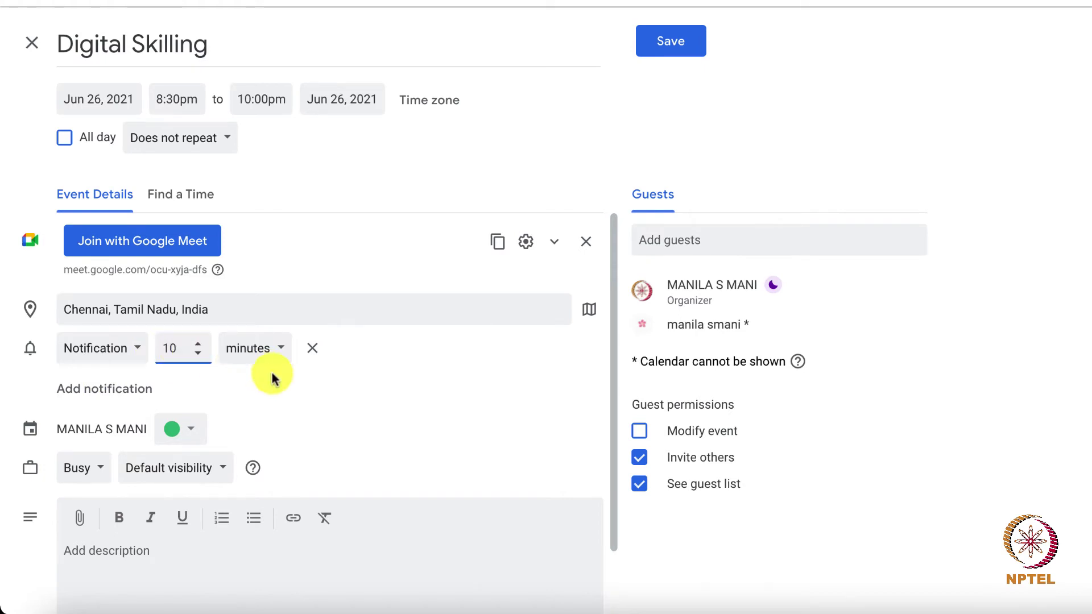
left_click(273, 374)
scroll(340, 423, "down", 2)
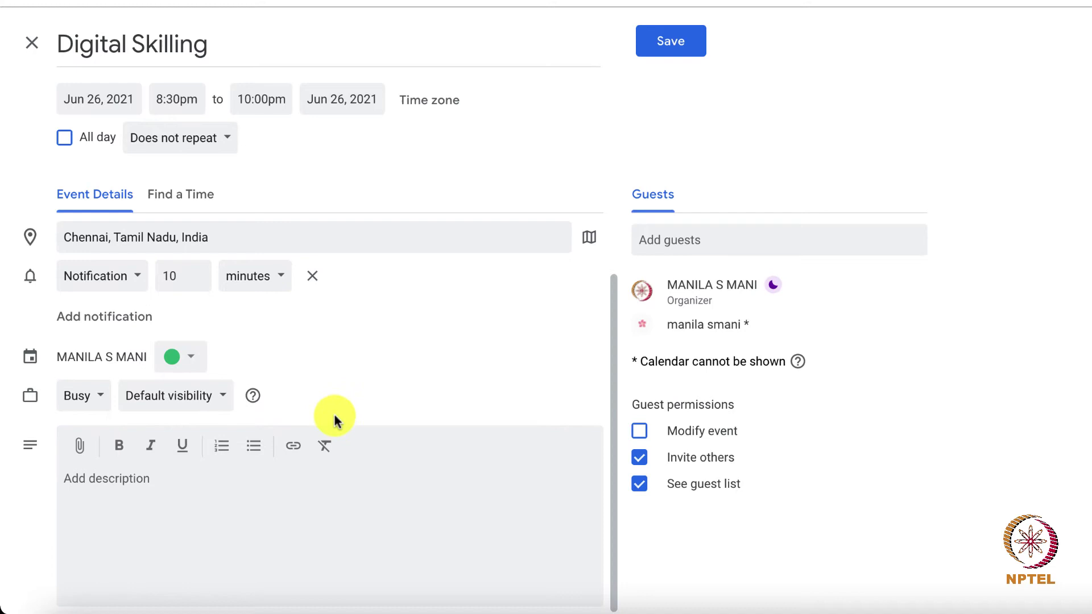
- Change the event's availability from Busy to Free
left_click(84, 397)
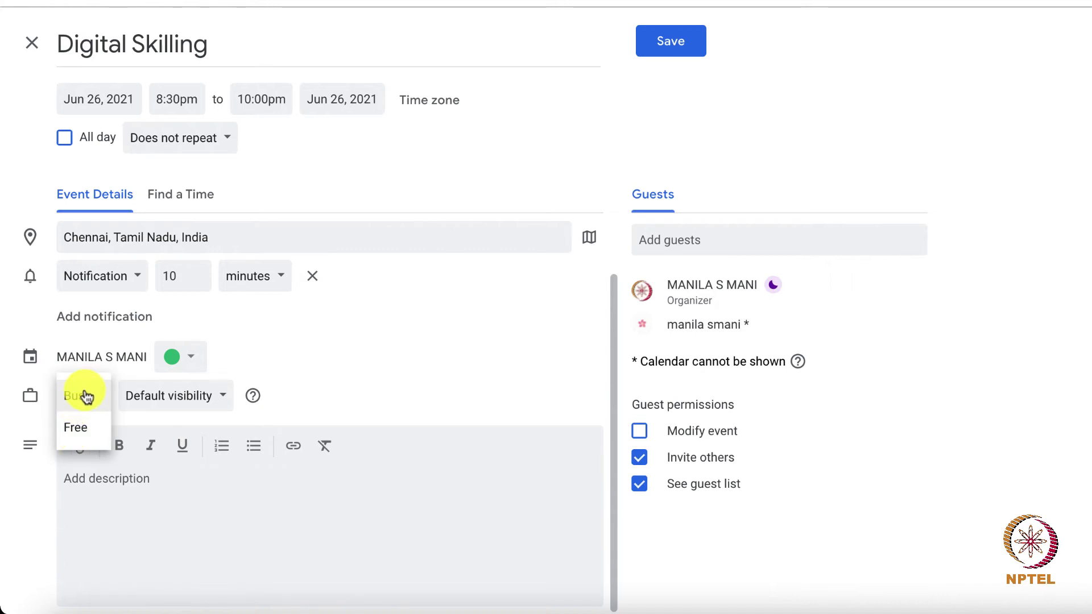
left_click(77, 432)
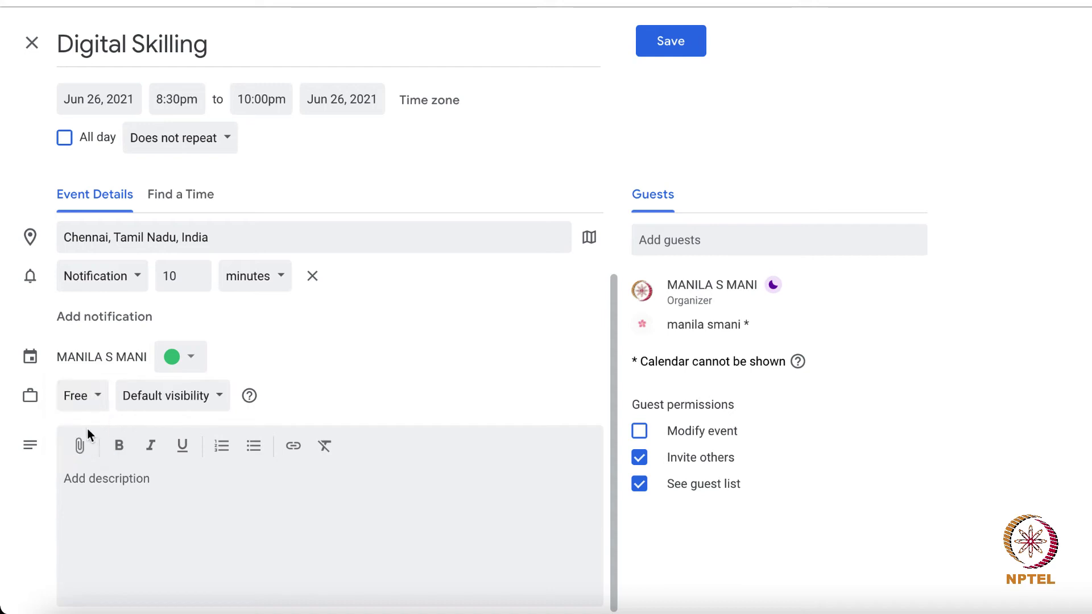
left_click(186, 405)
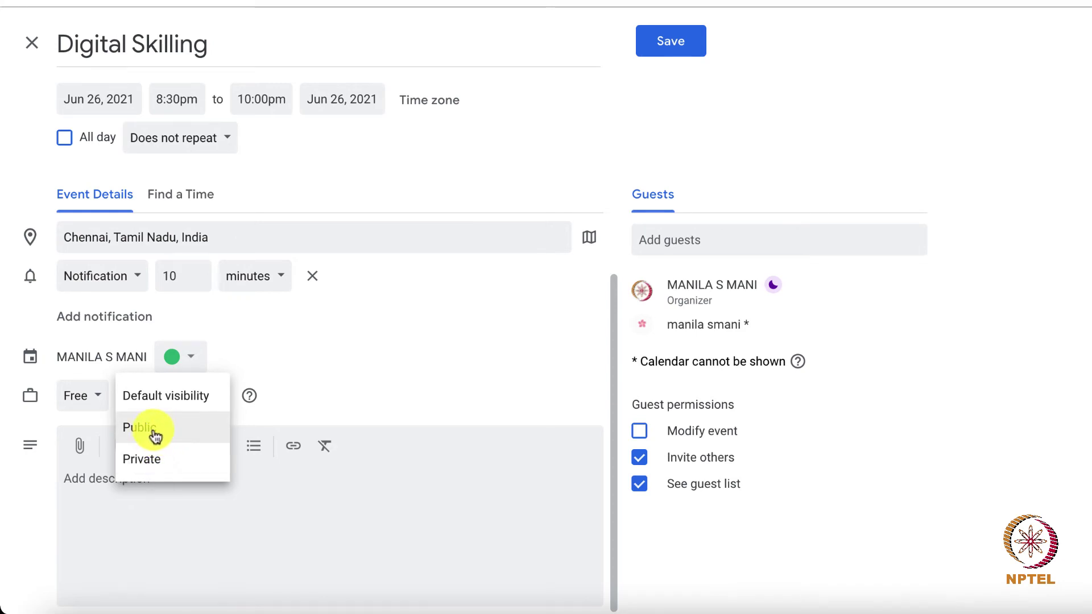
- Set the event visibility to Private and place the cursor in the empty description
left_click(144, 461)
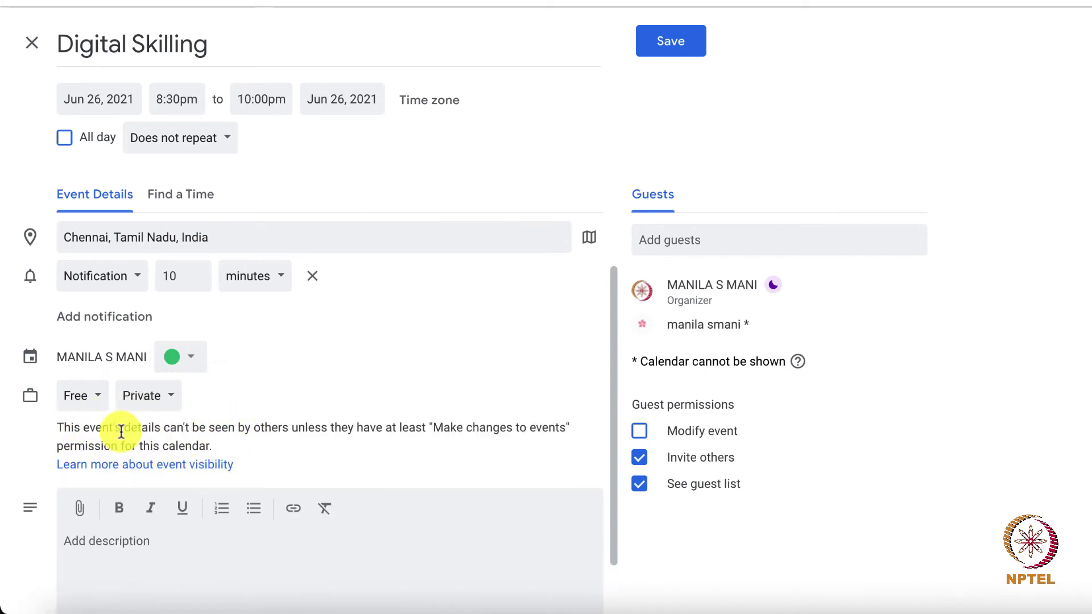
left_click_drag(57, 427, 204, 441)
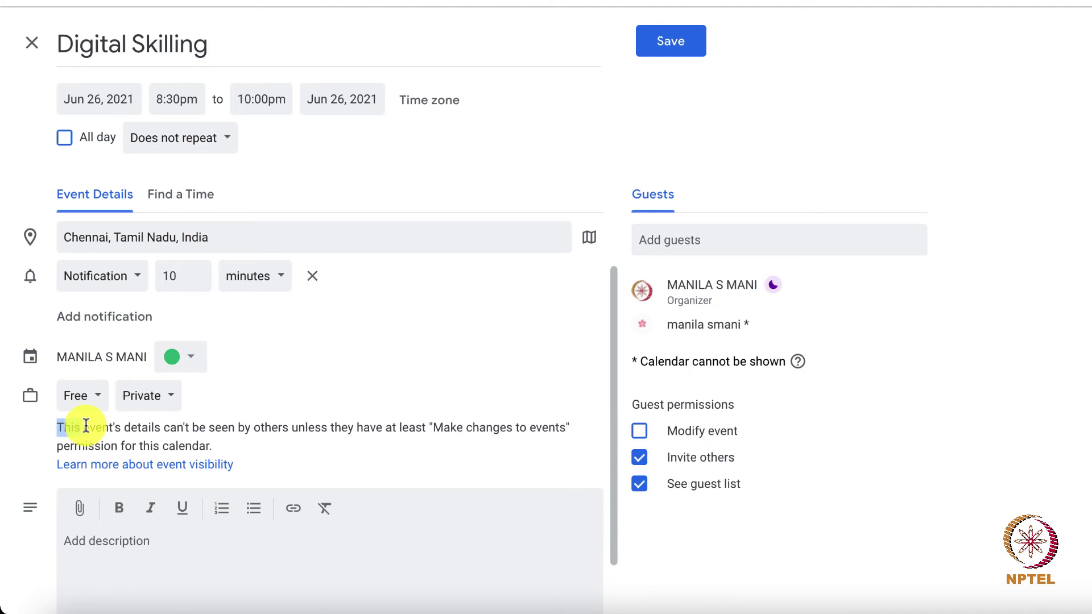
left_click(239, 445)
scroll(243, 445, "down", 2)
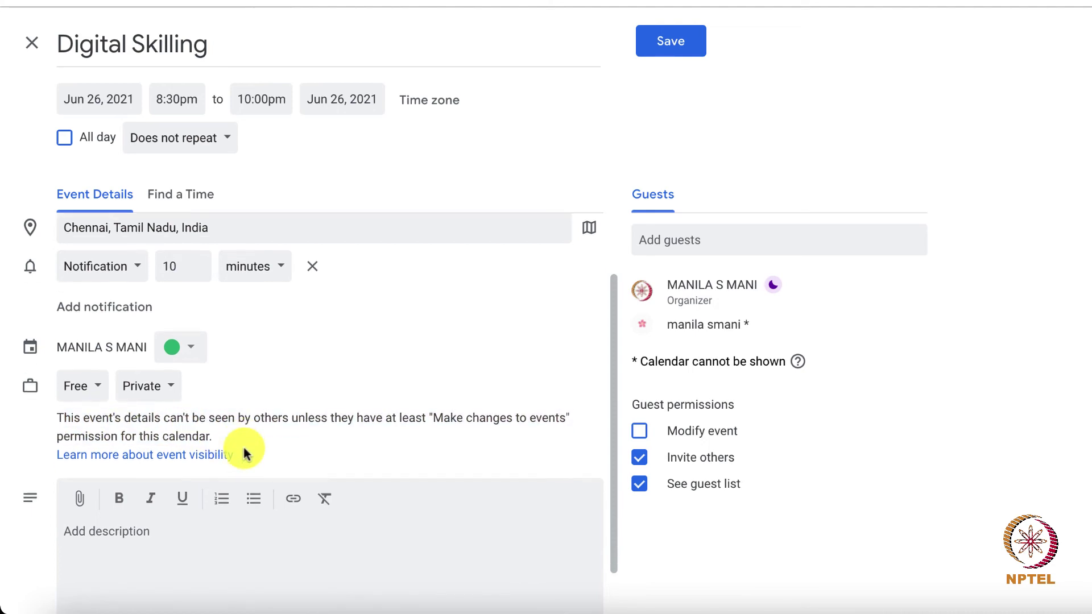
left_click(228, 484)
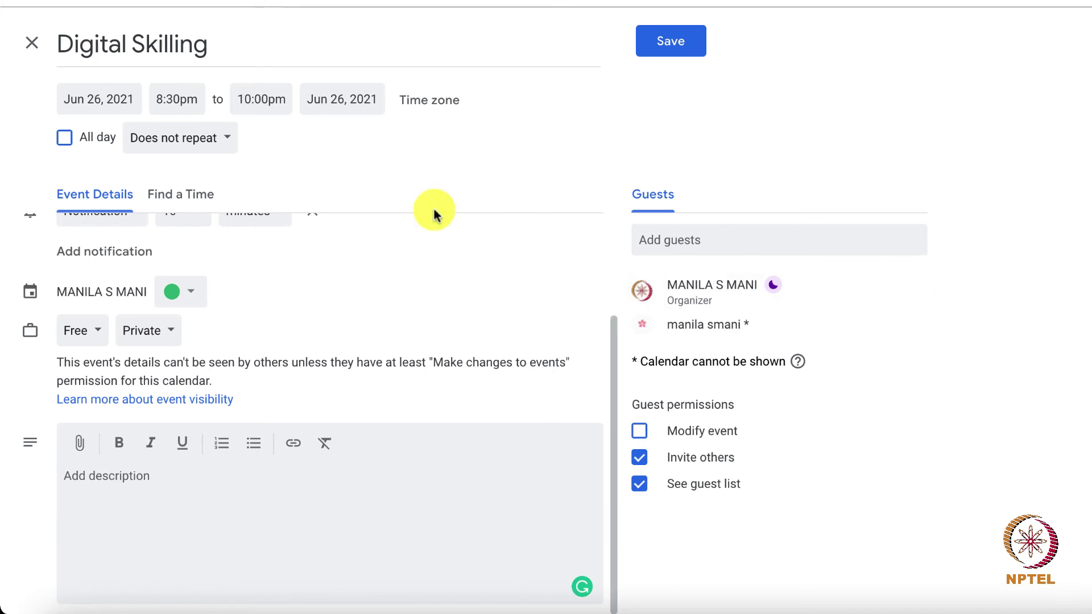
- Save the event and send invitations, confirming the outside-guests prompt
left_click(689, 45)
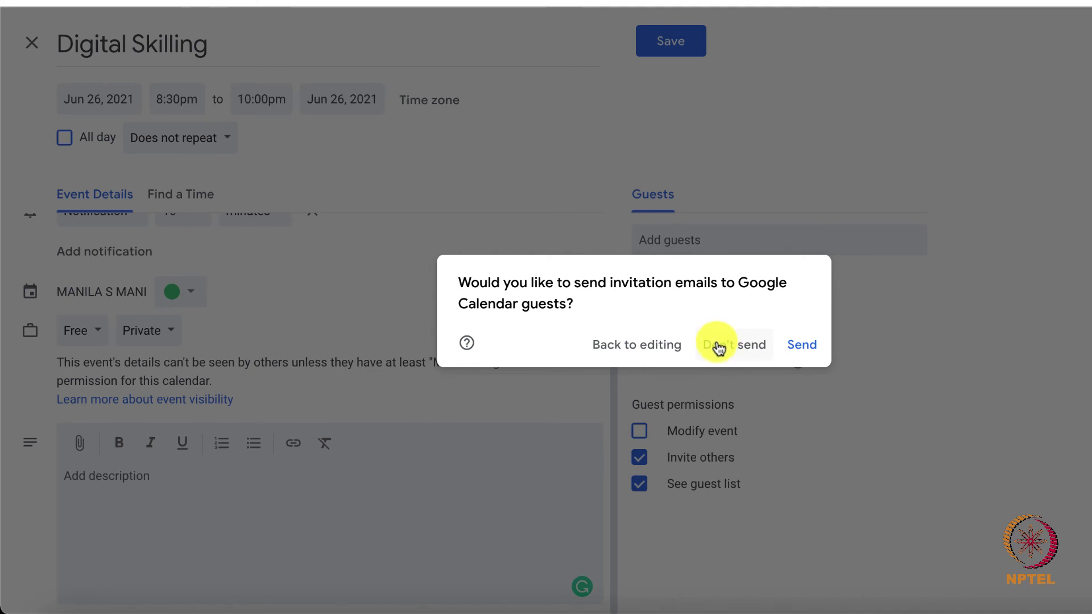
left_click(806, 344)
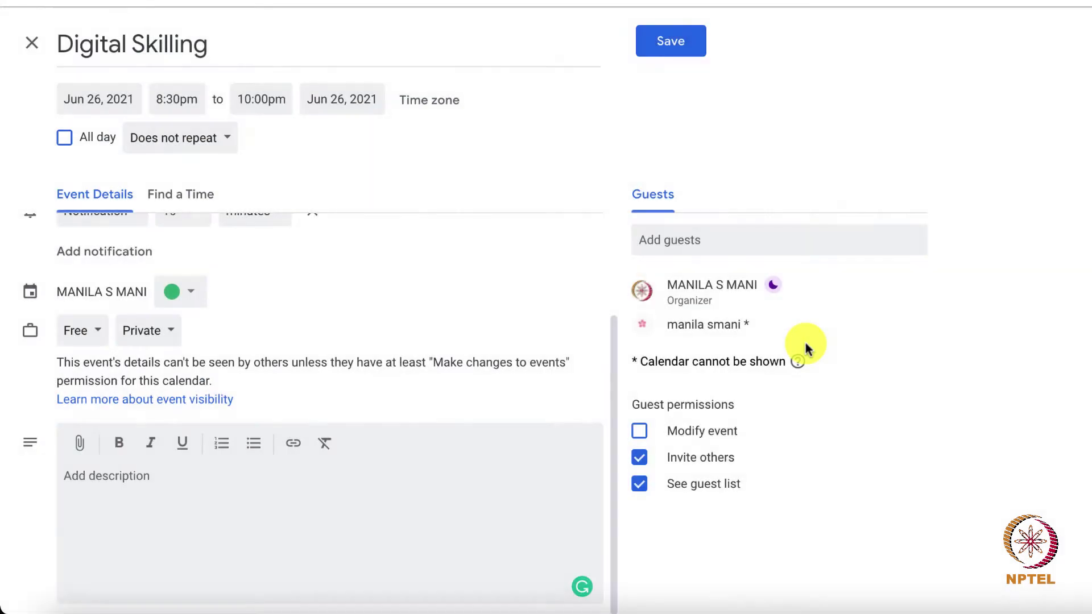
left_click(808, 348)
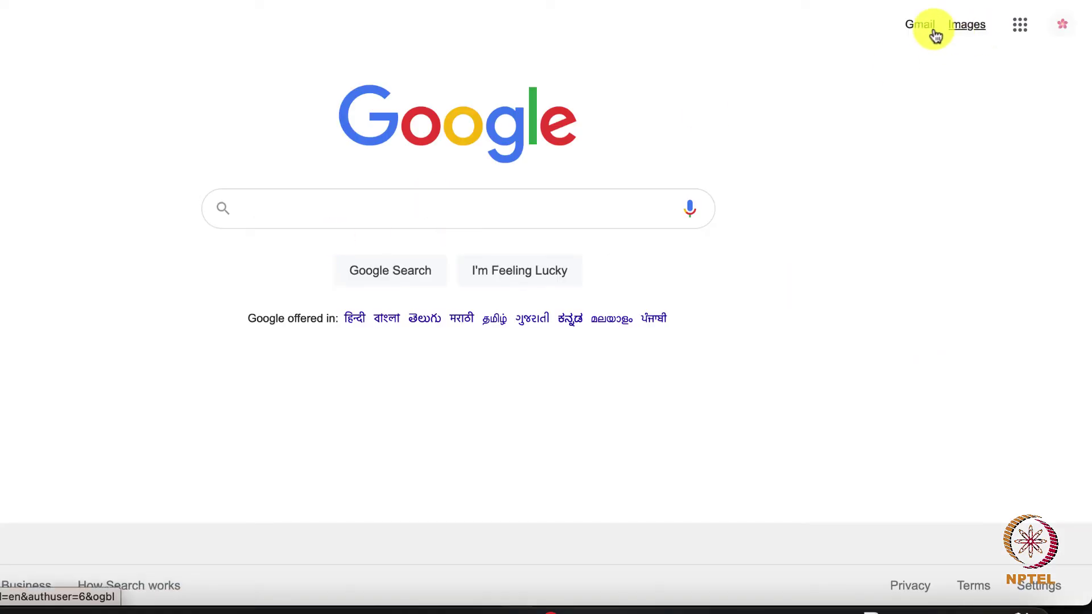
- Switch to Gmail using the link on the Google homepage
left_click(920, 26)
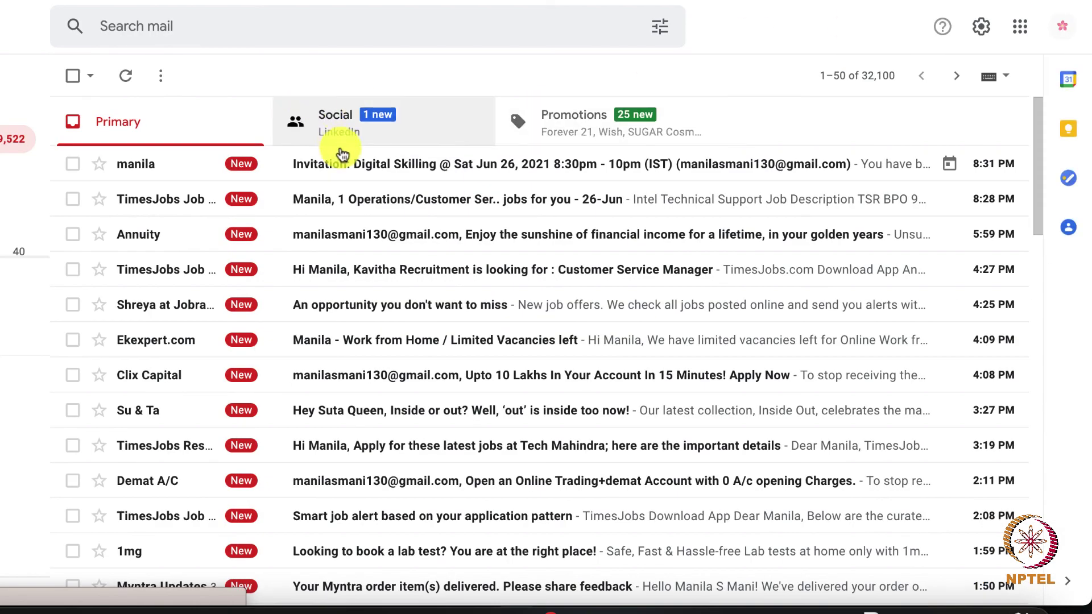
- Open the 'Invitation: Digital Skilling' email and highlight its meet.google.com joining link
left_click(343, 162)
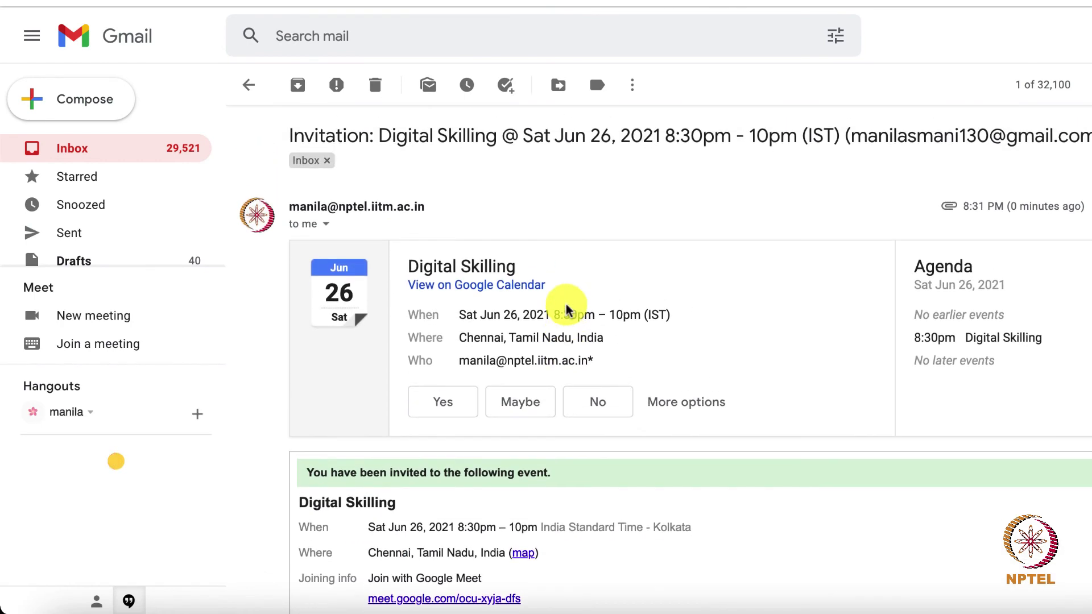
left_click(247, 85)
left_click(404, 174)
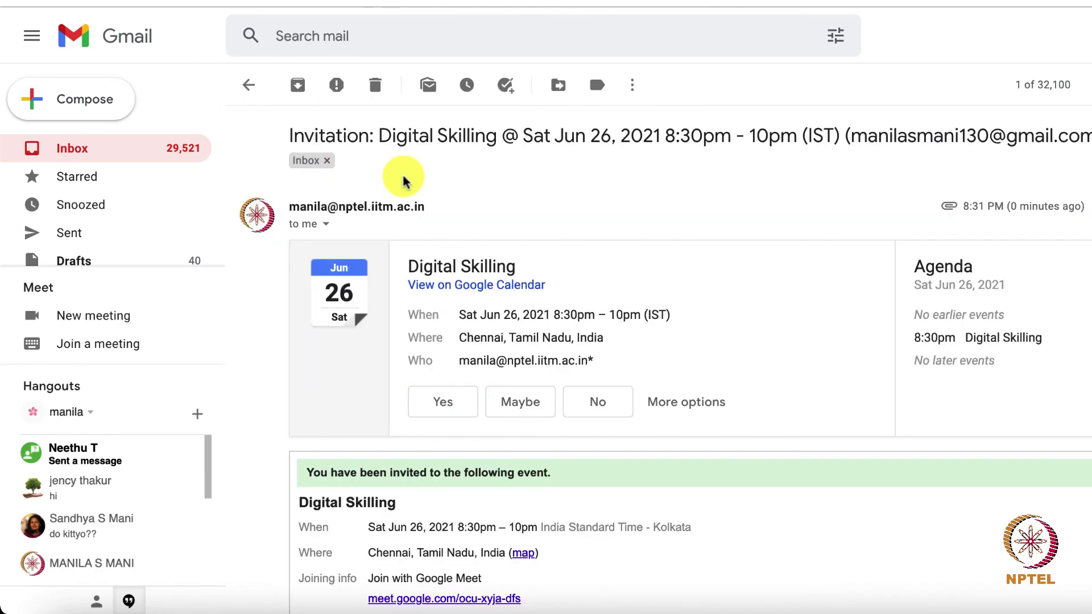
scroll(513, 224, "down", 1)
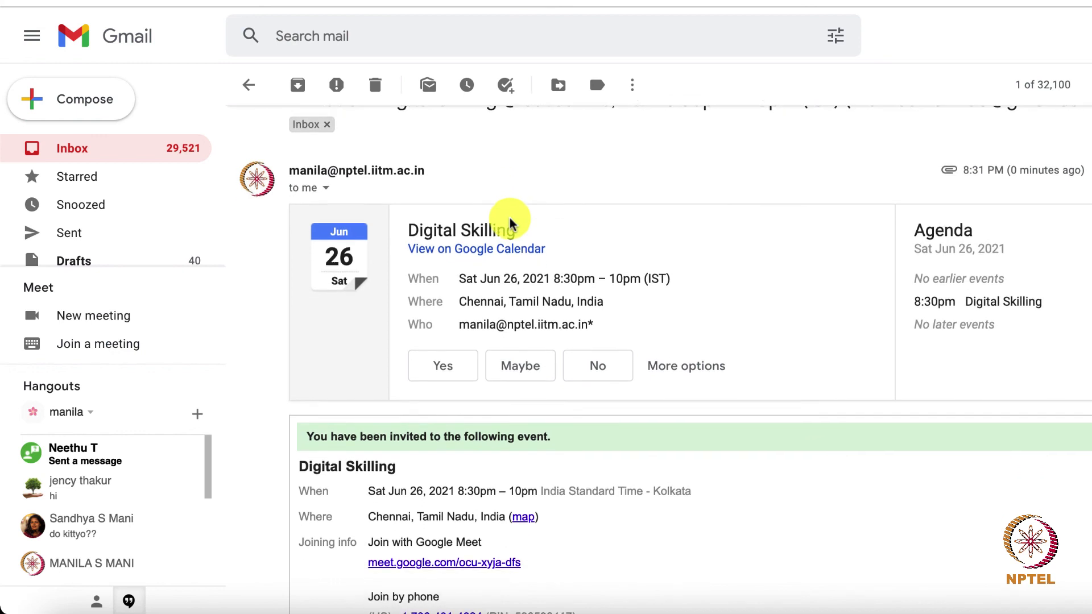
scroll(512, 224, "down", 2)
scroll(512, 224, "down", 3)
scroll(520, 256, "down", 3)
scroll(538, 282, "down", 1)
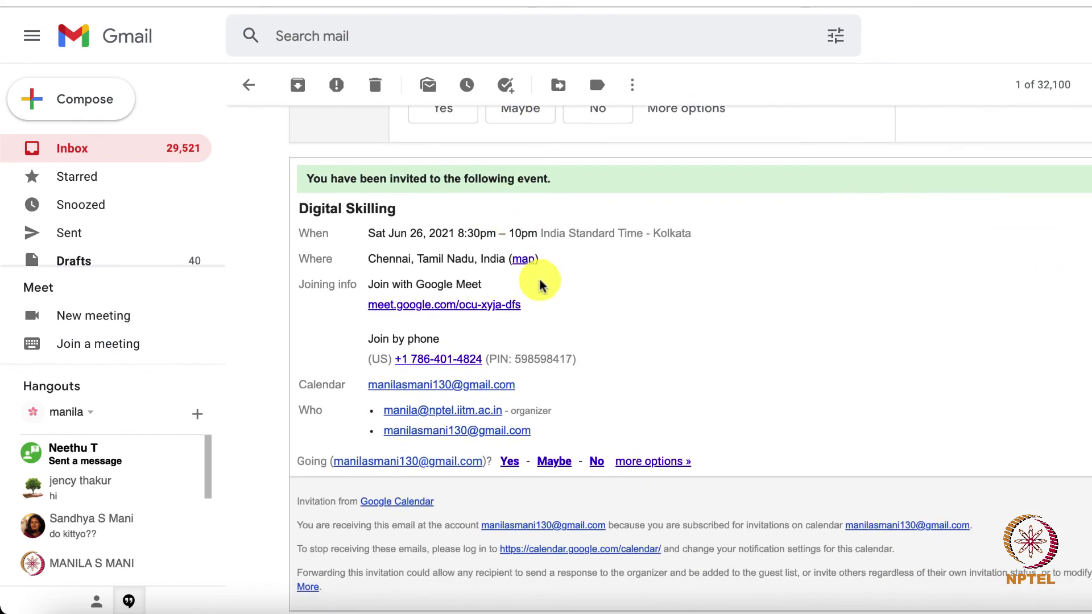
left_click_drag(522, 306, 363, 307)
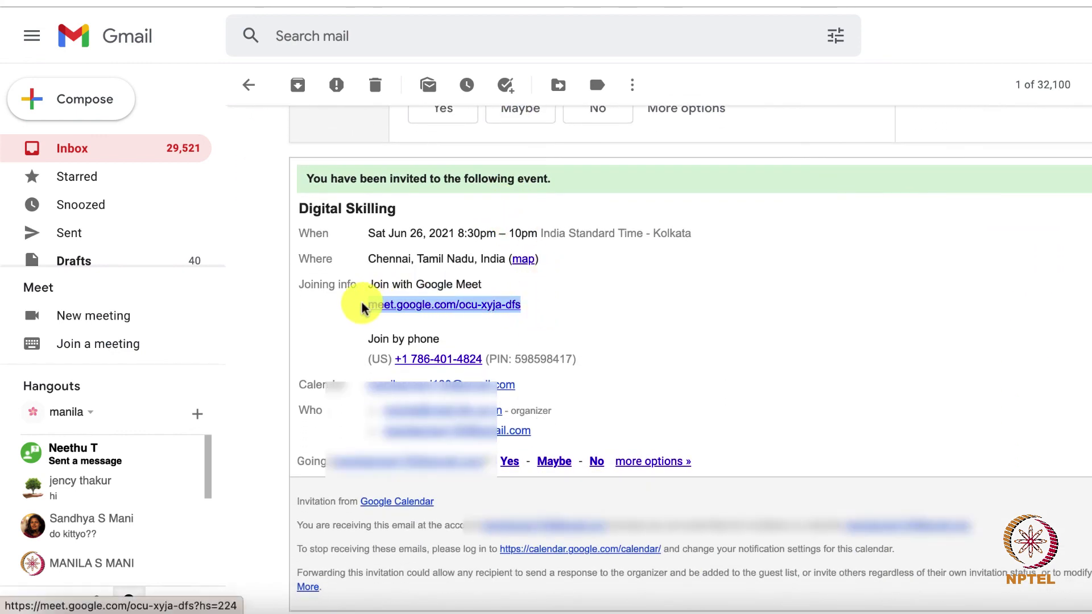